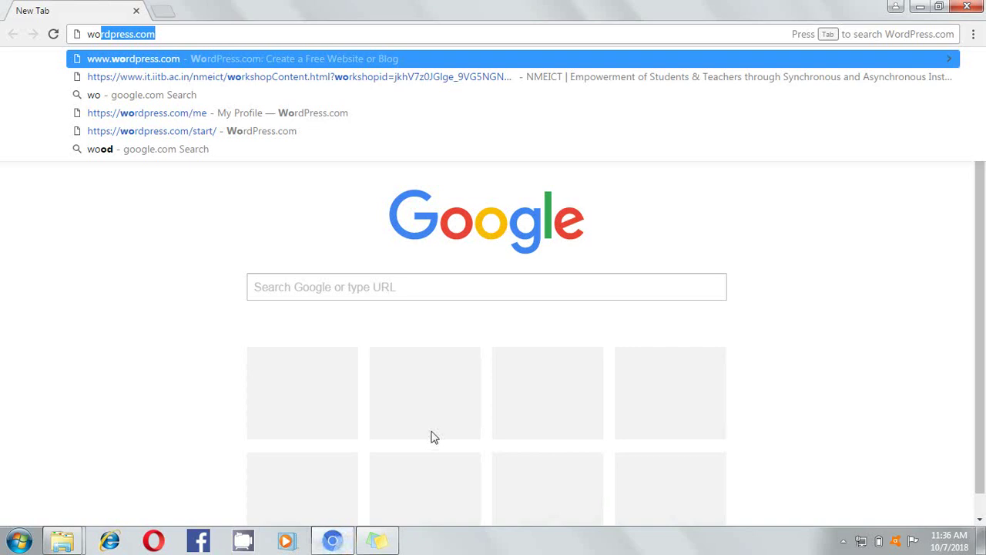
Load wordpress.com, log out of the current account, and start the new-site form
key(Return)
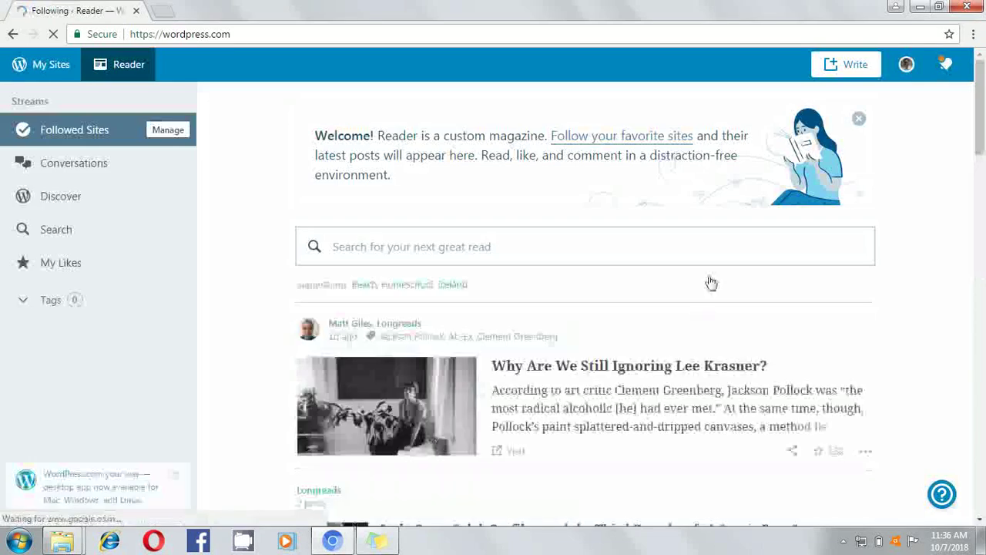
click(908, 65)
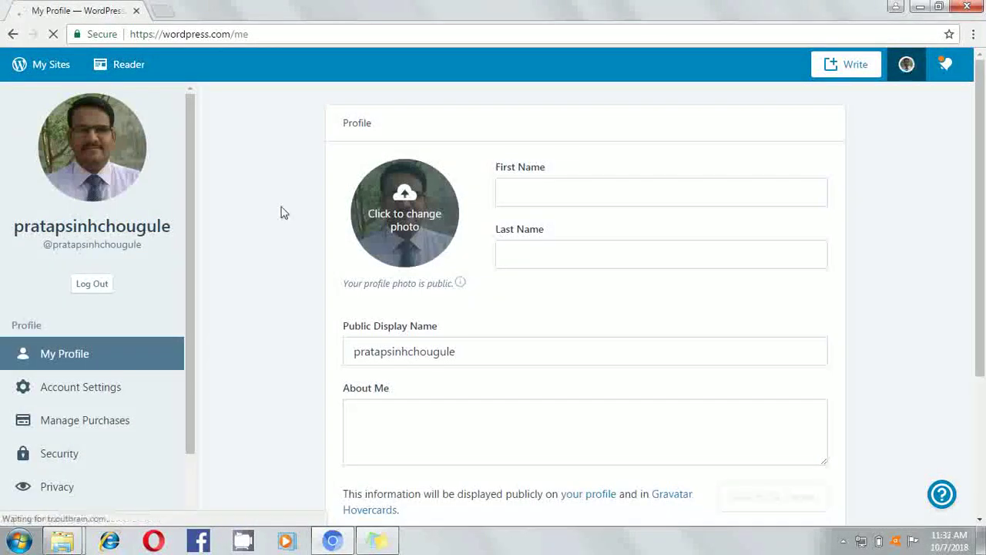
click(91, 284)
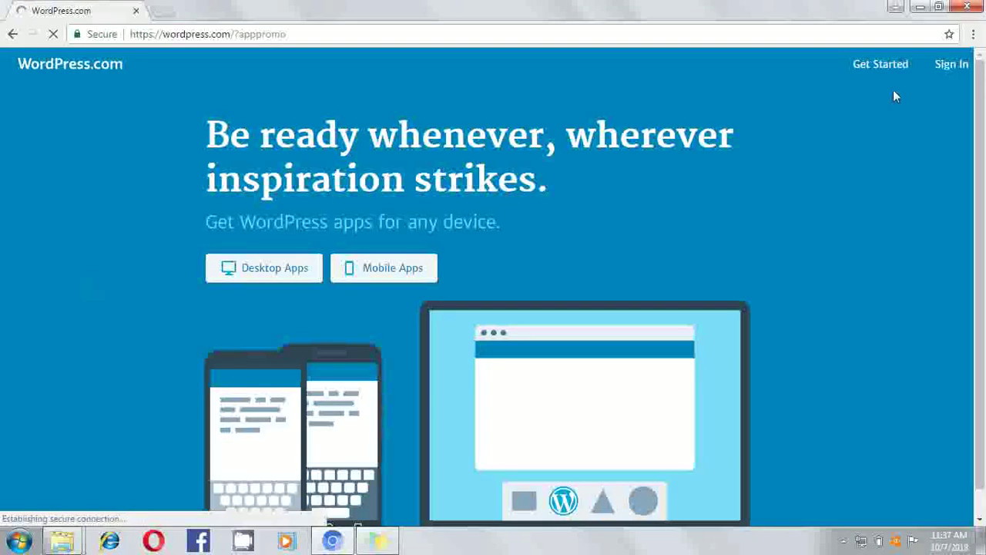
click(894, 68)
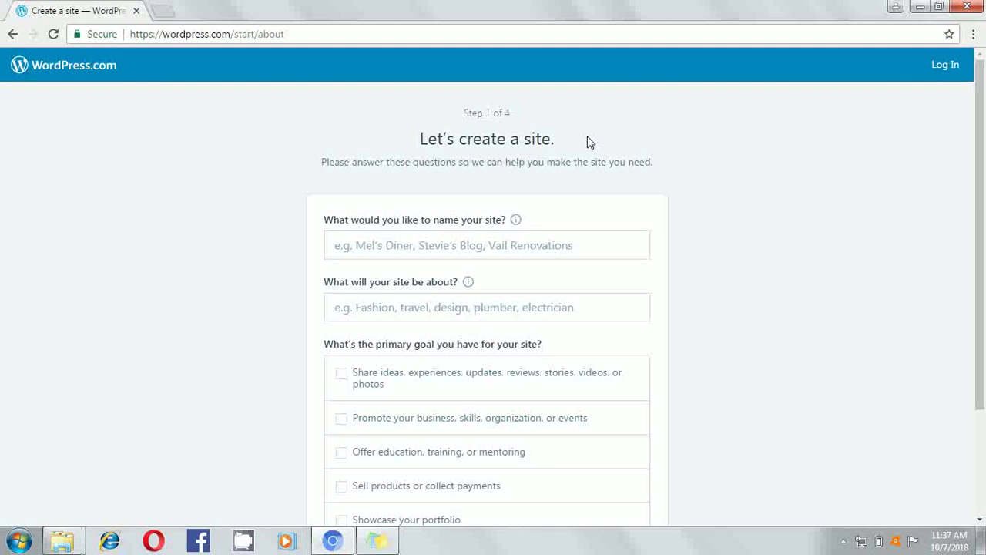
Enter 'engineering posts' as the site name
click(467, 243)
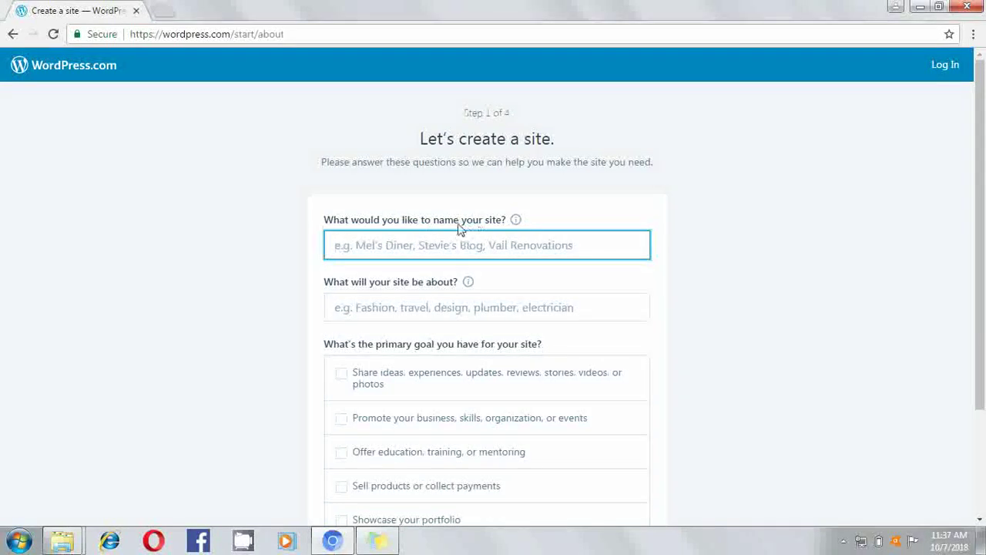
click(414, 242)
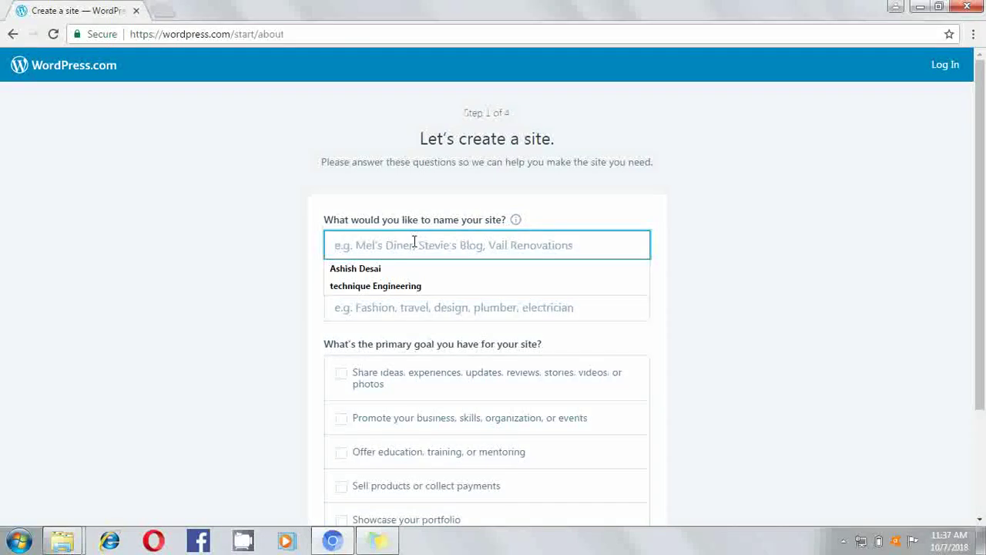
text(eng)
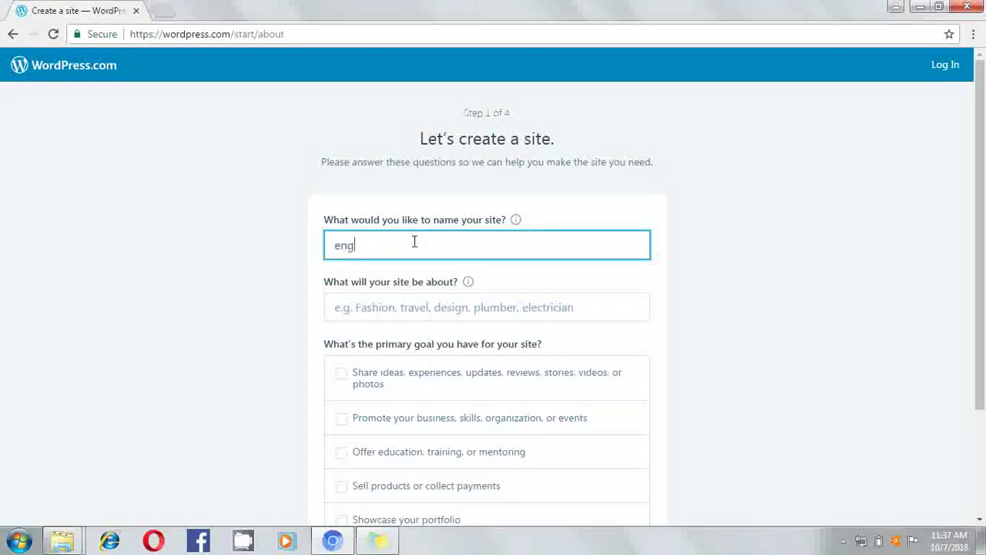
text(ineering)
text(posts)
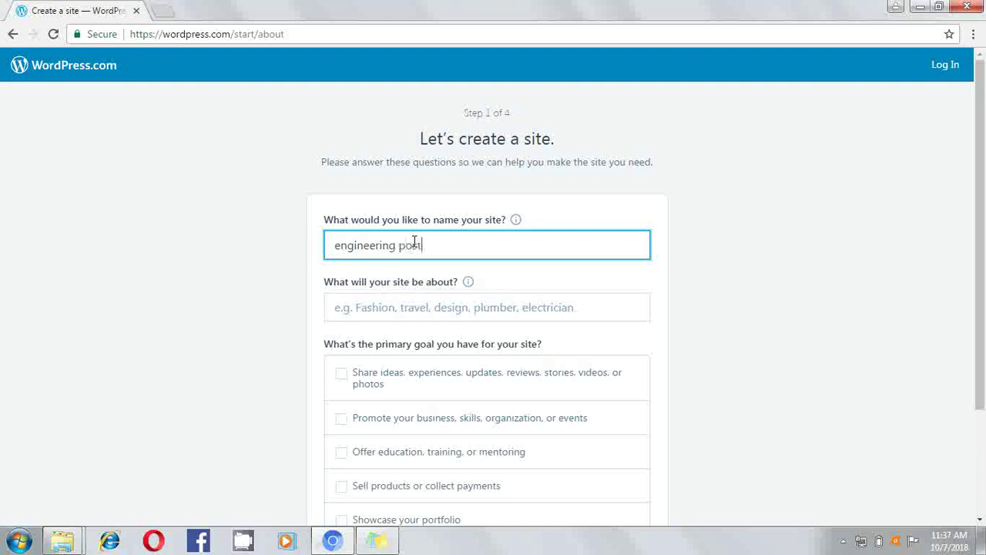
Set the site topic to Education and the goal to sharing ideas, then continue
click(423, 306)
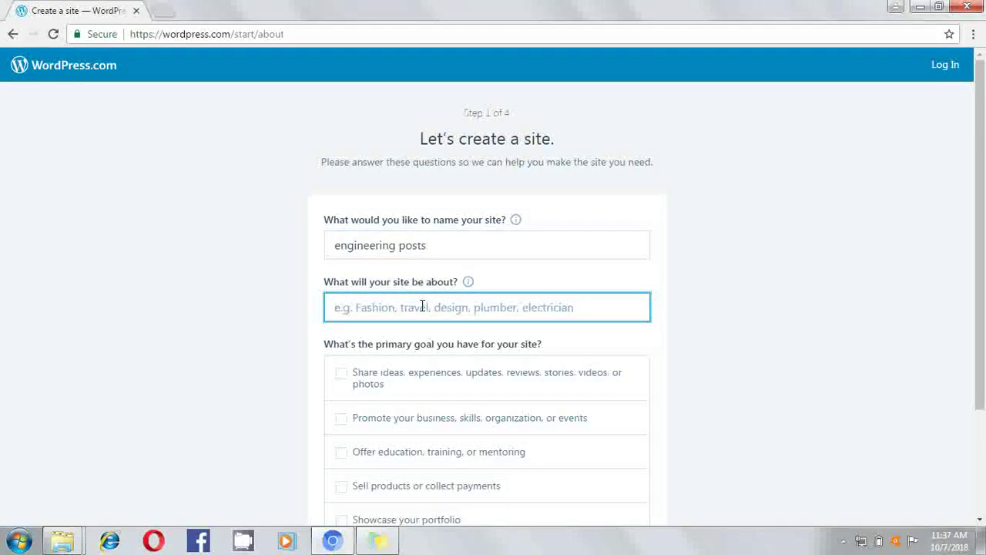
text(e)
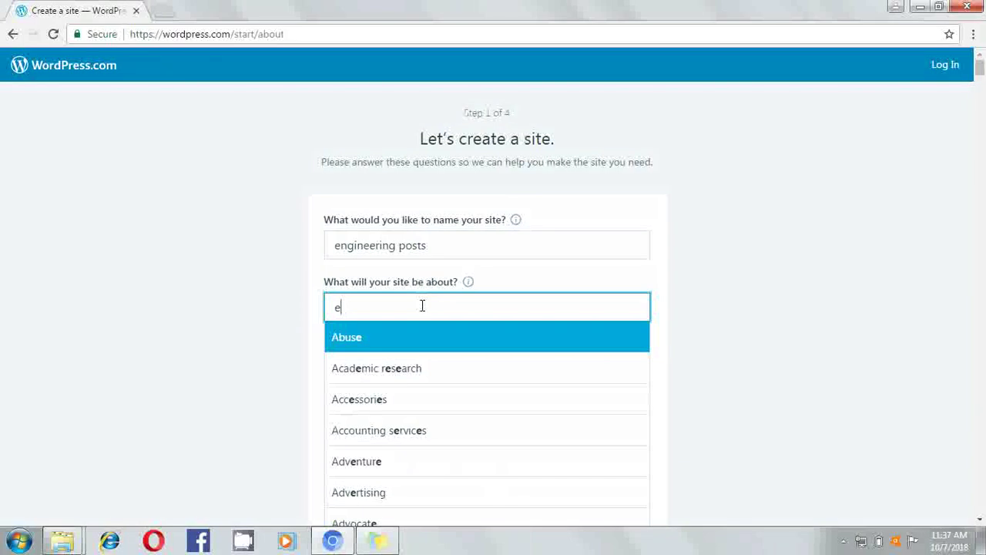
text(d)
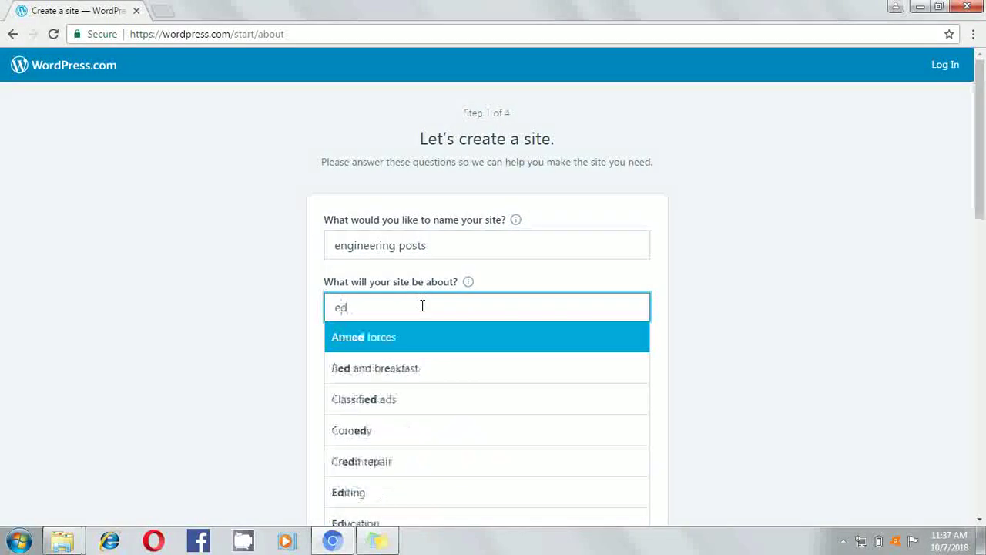
text(u)
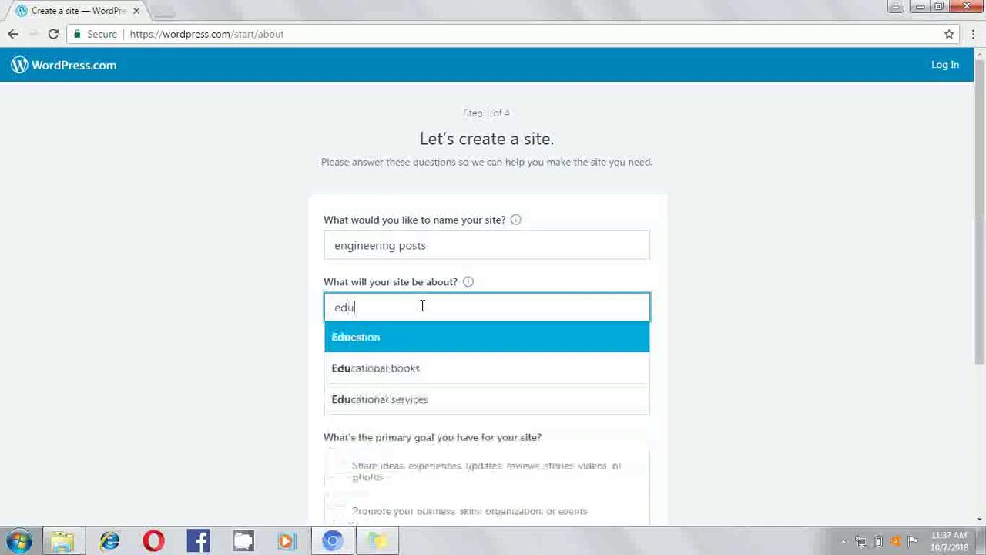
click(406, 348)
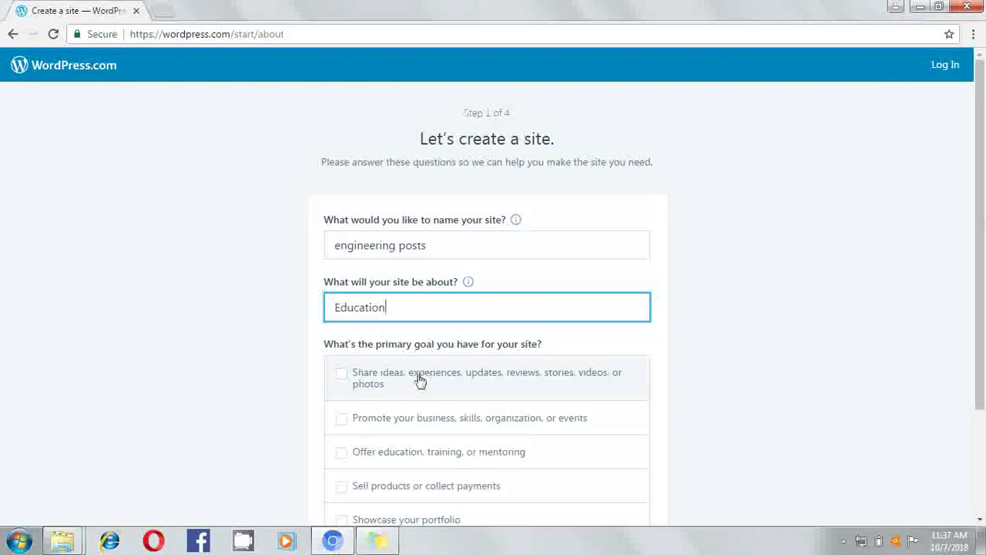
click(342, 376)
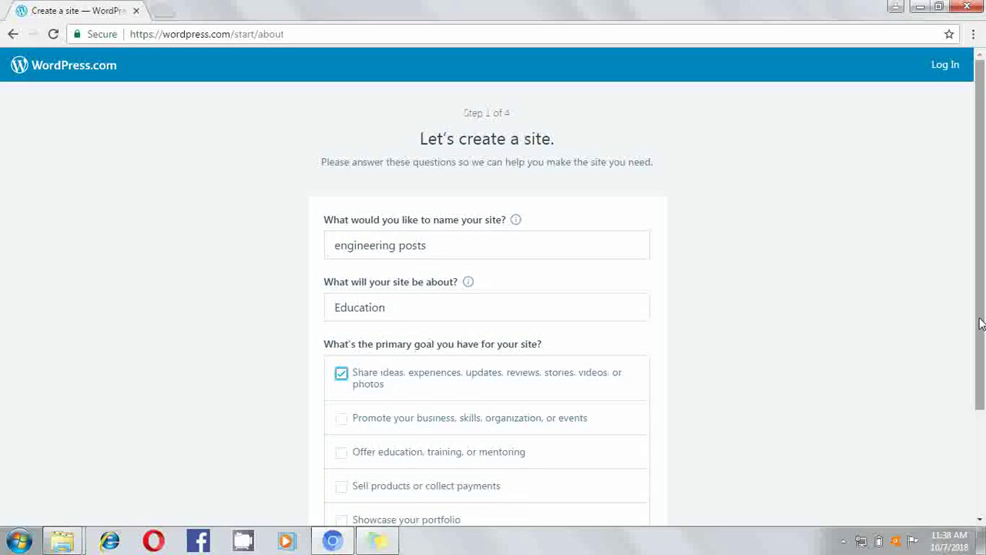
drag(980, 324, 976, 429)
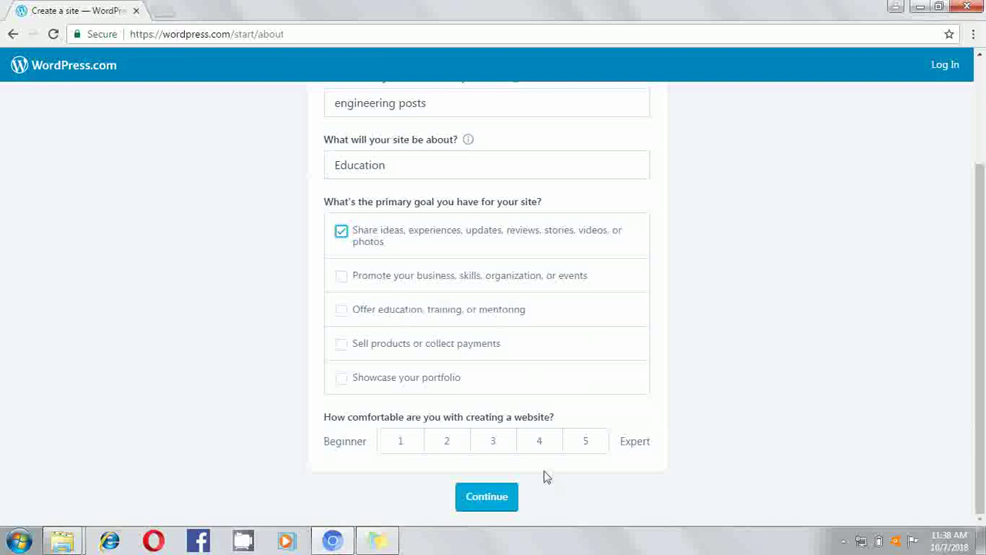
click(487, 499)
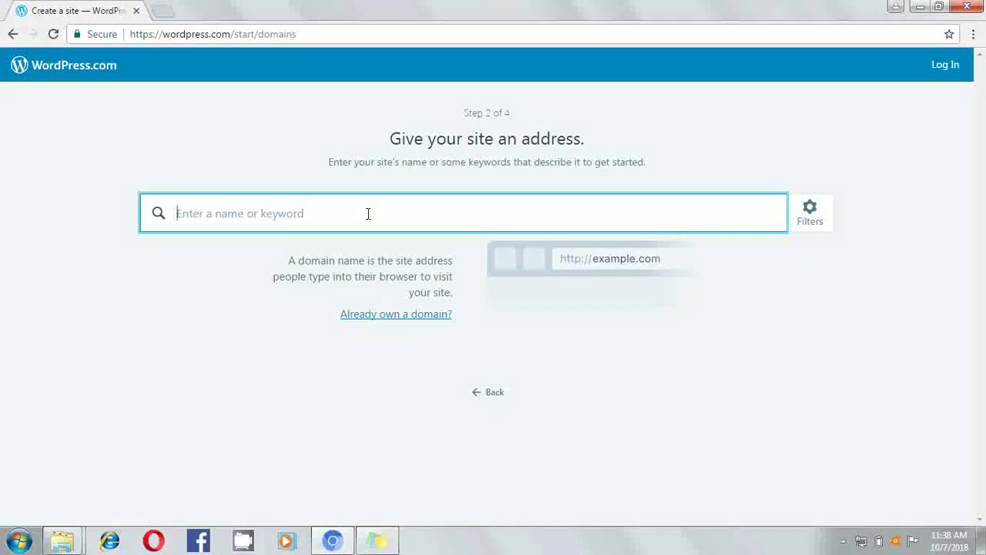
Search 'engineering post' and select the free engineeringpost.video.blog address
text(engin)
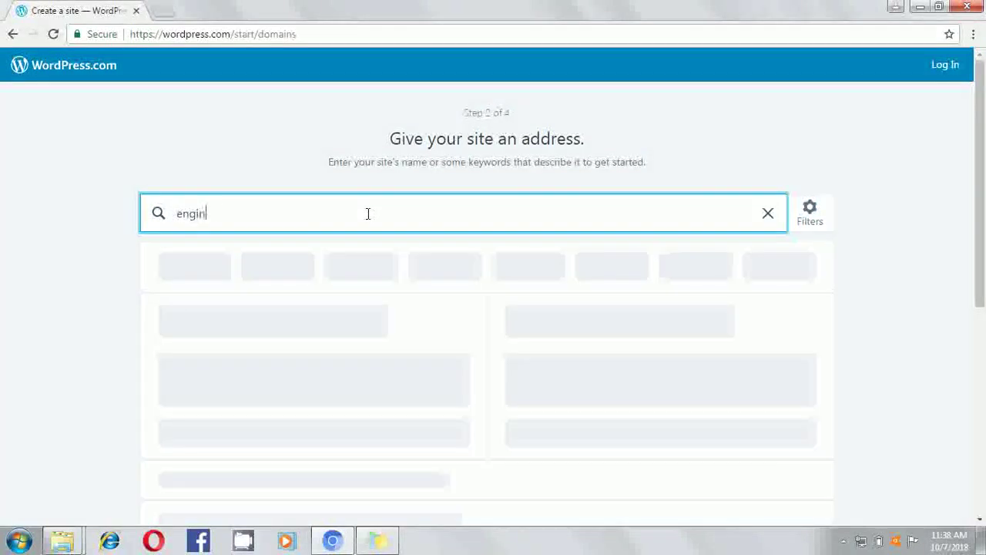
text(eering post)
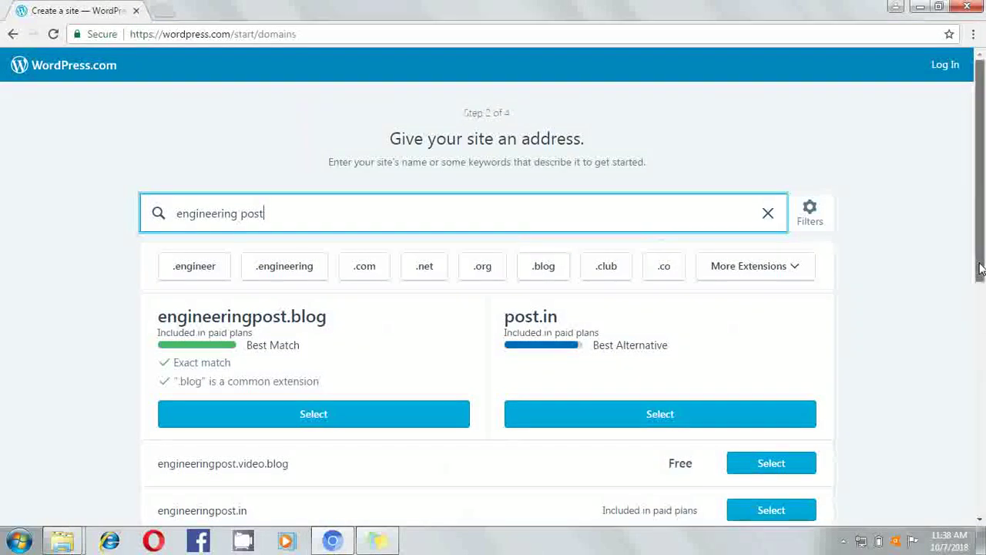
drag(980, 268, 976, 343)
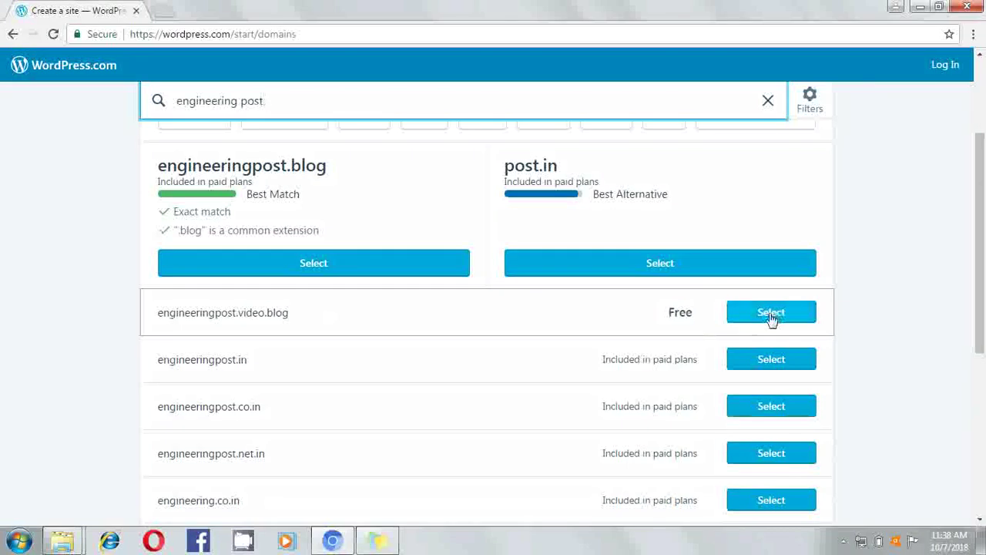
scroll(774, 322, up, 3)
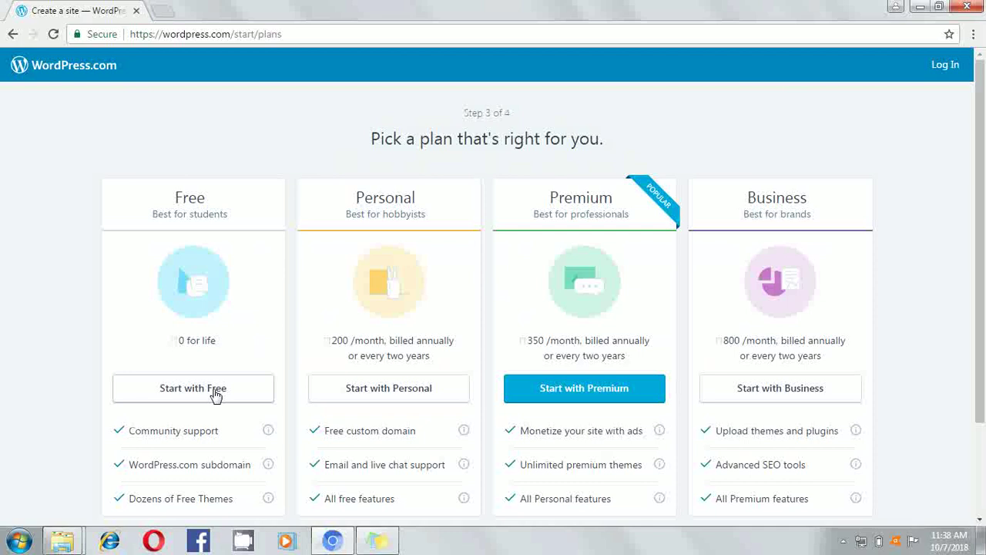
Choose the Free plan, enter the account e-mail and password, and submit the account form
click(215, 393)
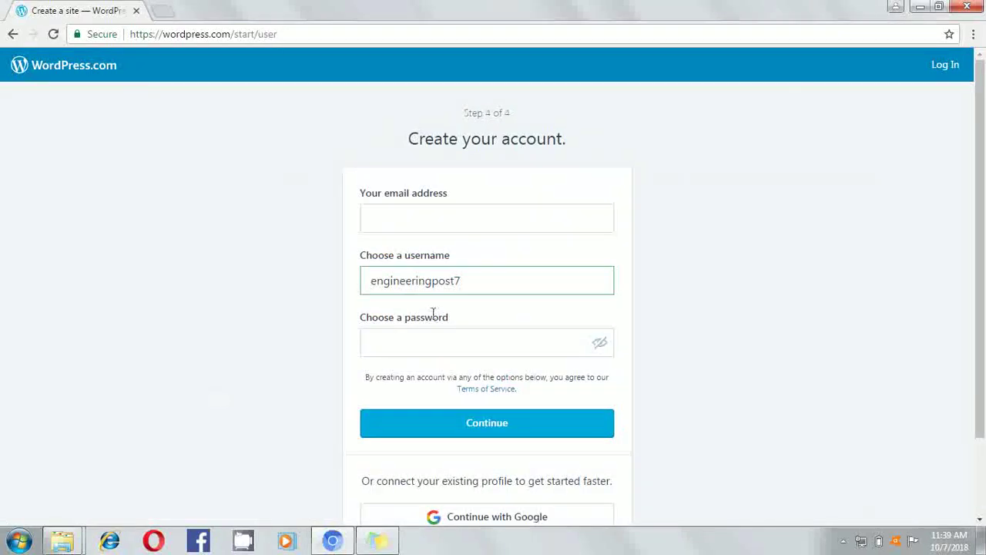
click(487, 224)
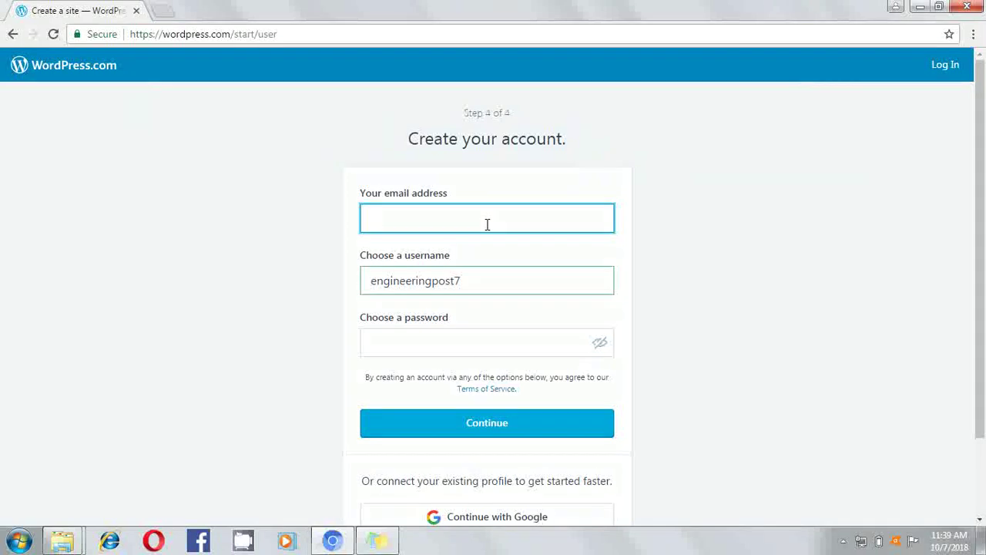
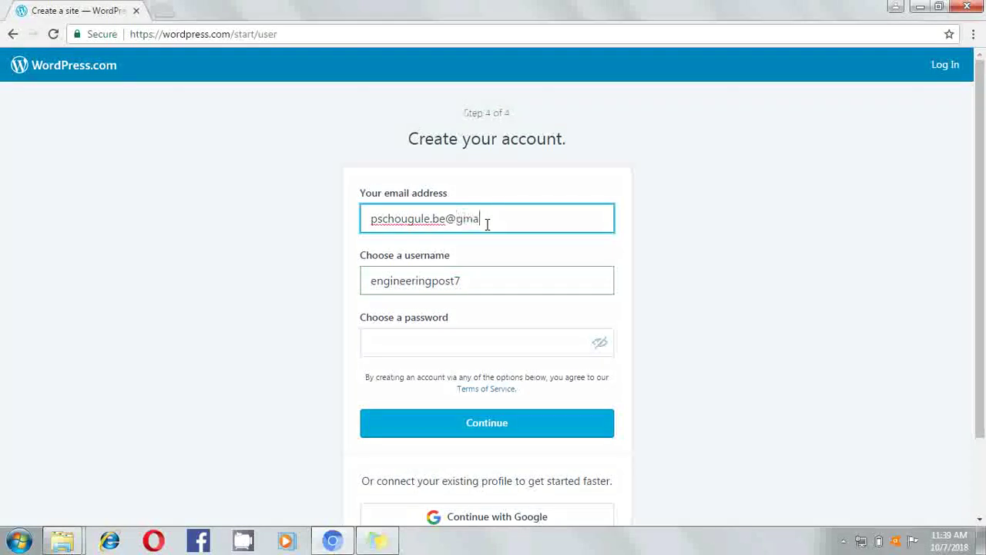
click(412, 345)
text(••••••)
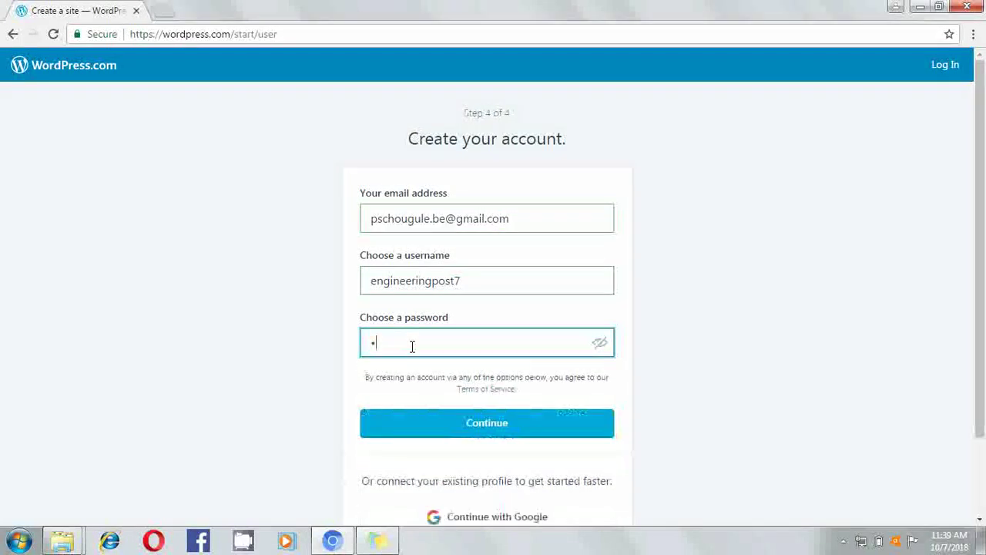
text(••••••)
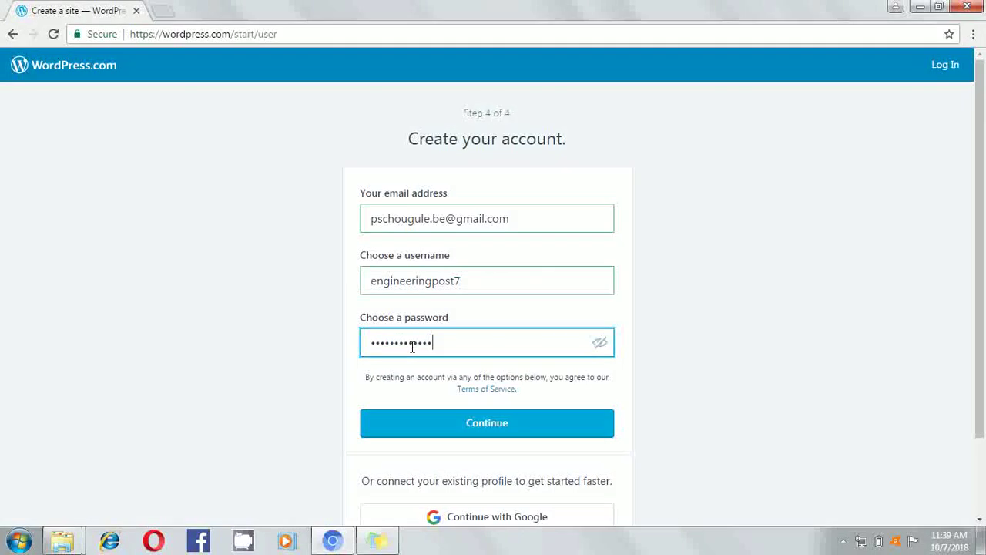
text(••)
click(451, 421)
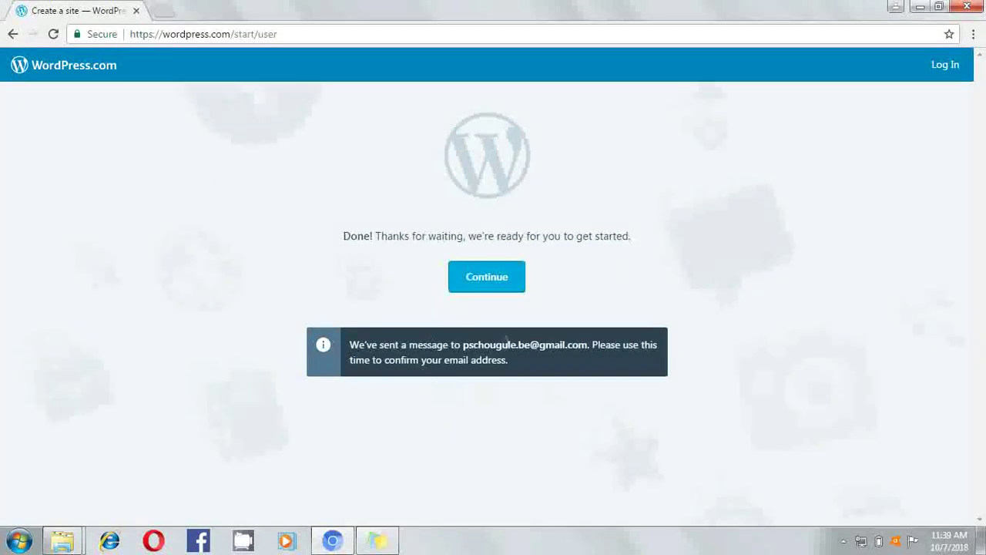
In a new tab, switch to the matching Google account's Gmail and open the 'Activate engineeringpost7' e-mail
click(168, 11)
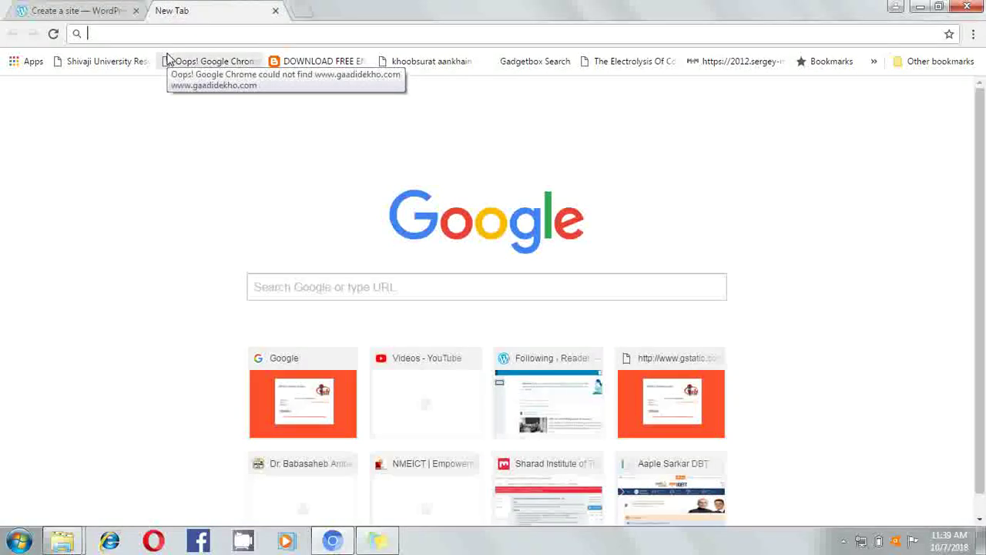
text(g)
click(168, 60)
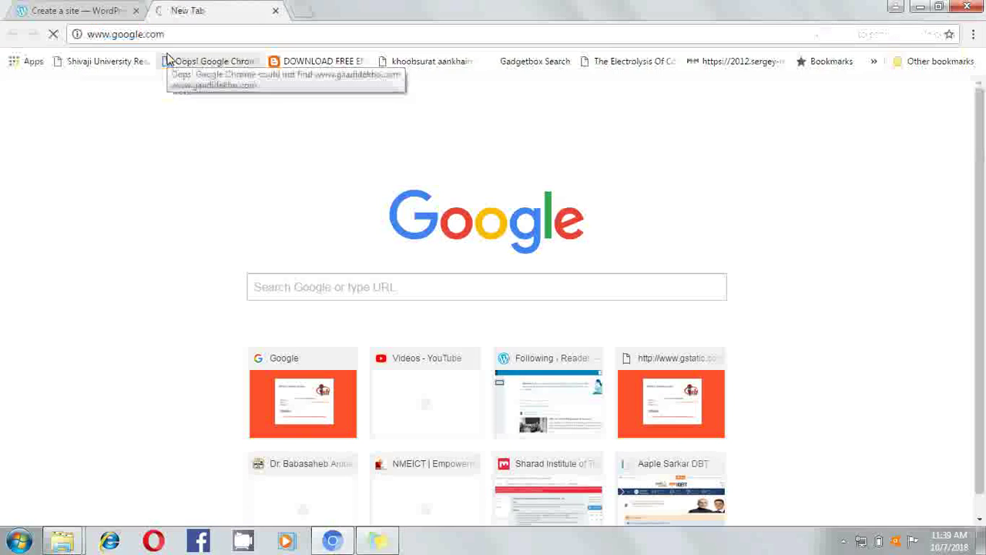
click(954, 72)
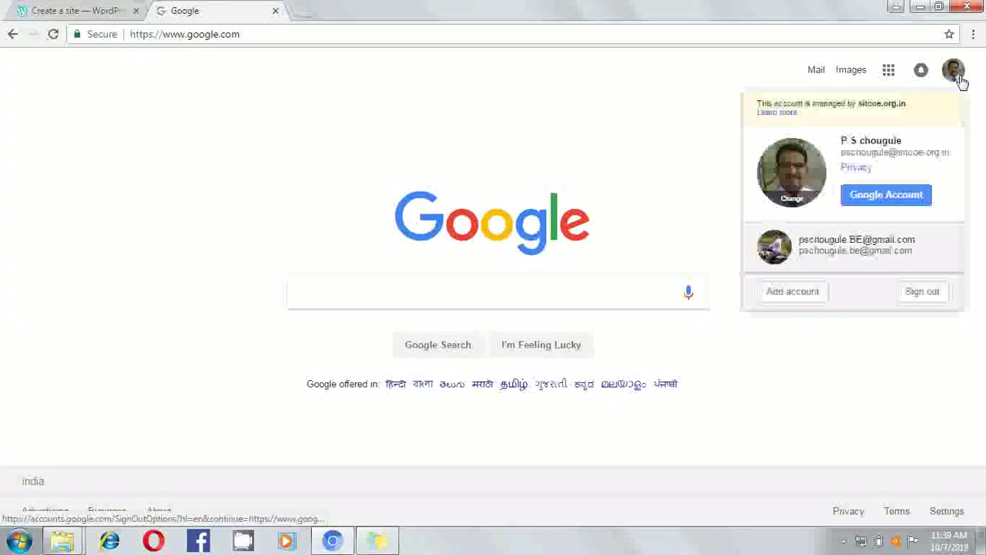
click(844, 242)
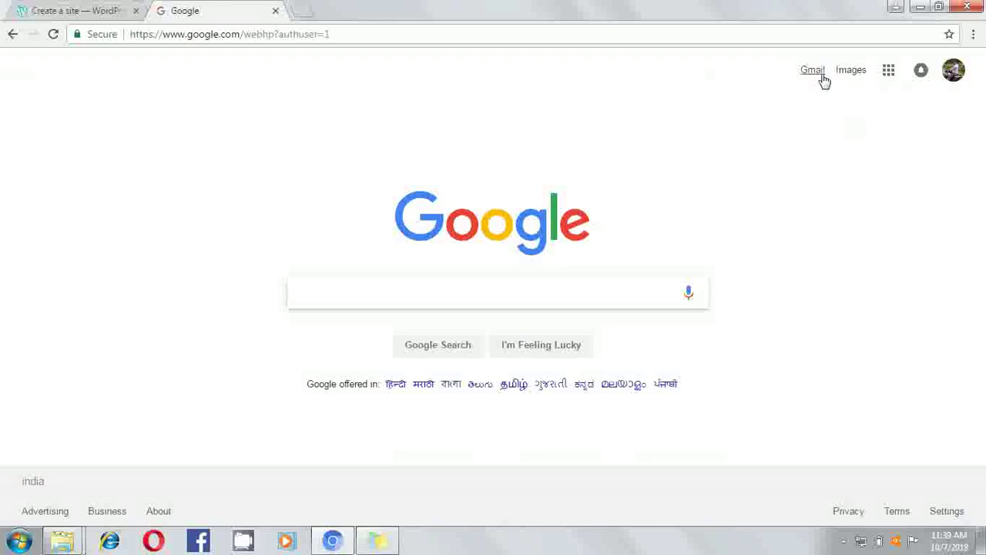
click(820, 71)
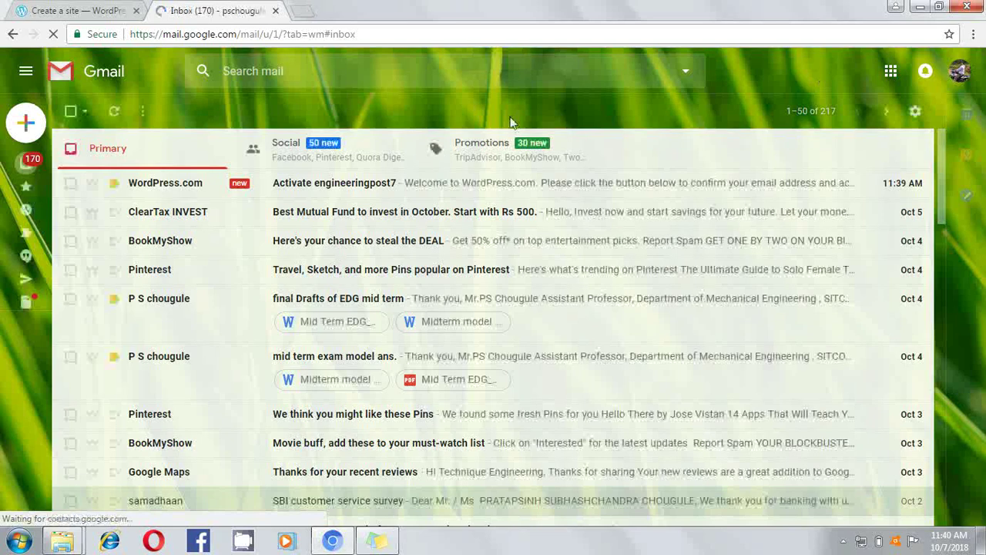
click(342, 191)
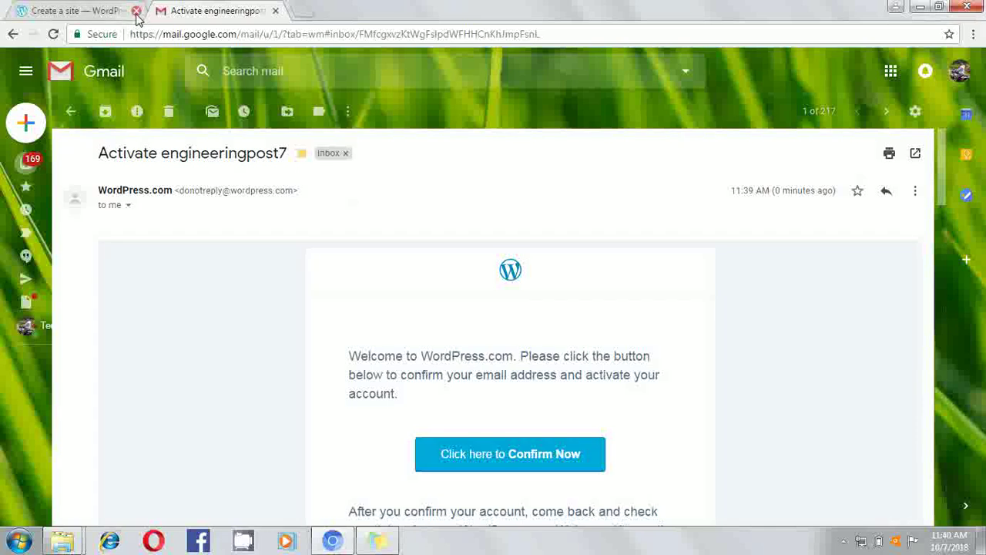
Close the old sign-up tab, confirm the e-mail address, and go to the engineeringpost.video.blog Stats page
click(137, 11)
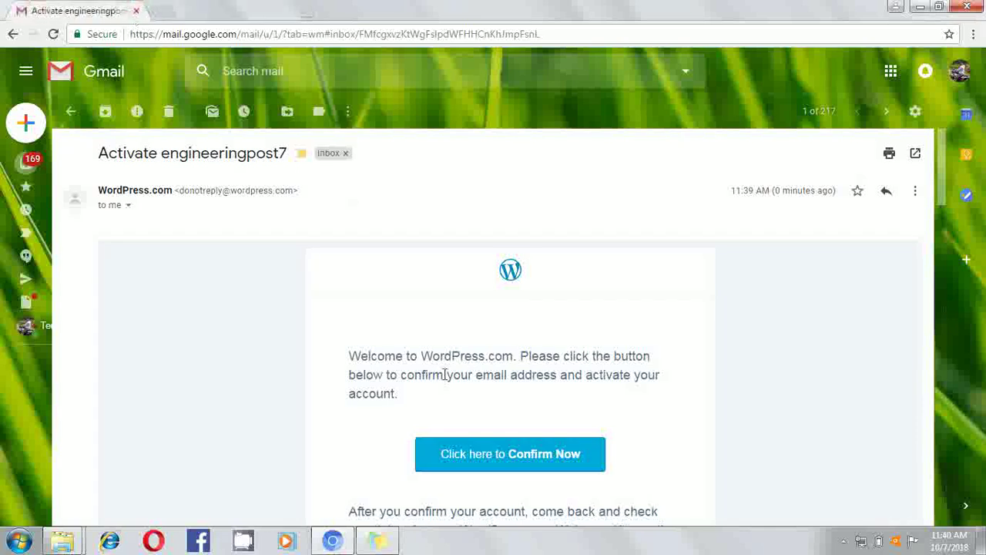
click(479, 452)
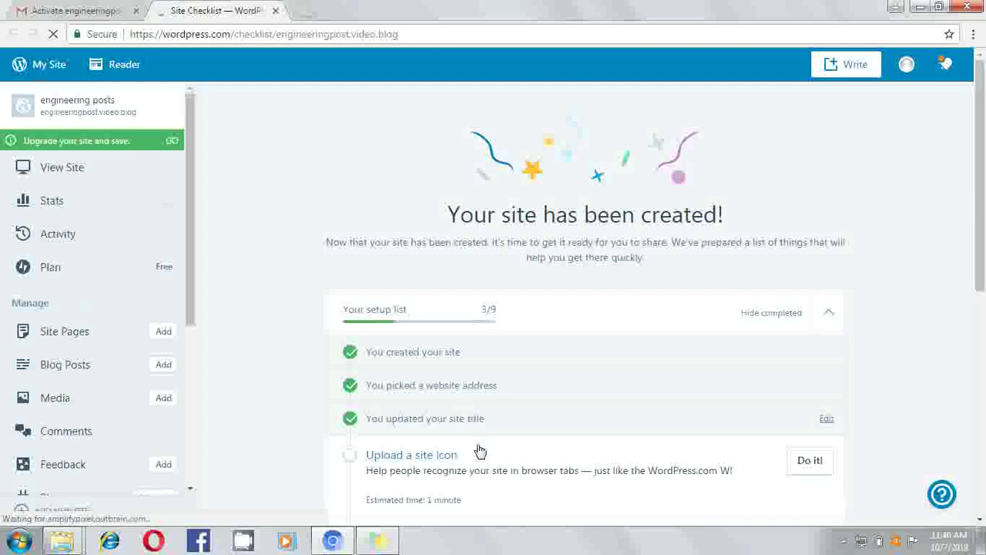
click(51, 68)
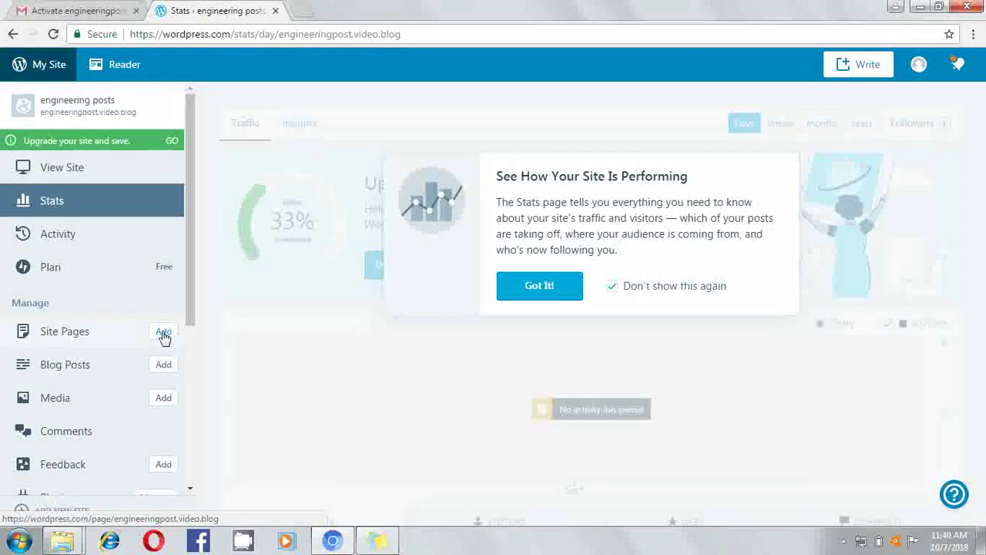
Add a new page titled 'projection of line', dismiss the tour, and minimize the browser
click(162, 339)
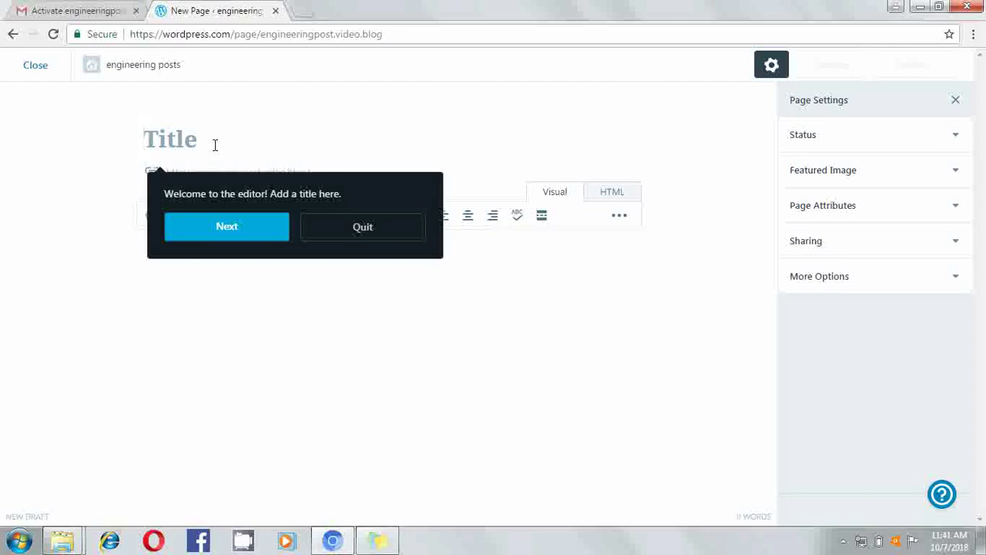
text(projecti)
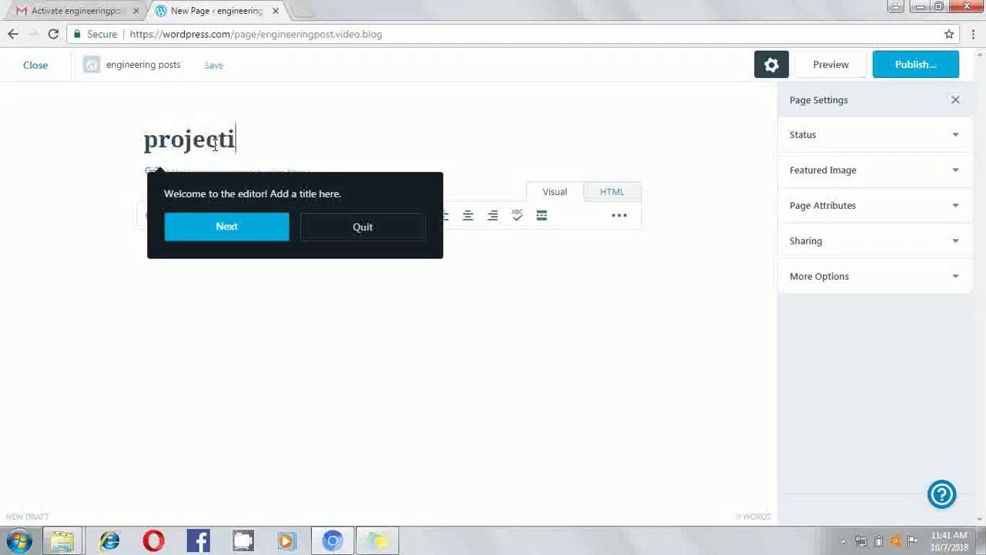
text(on)
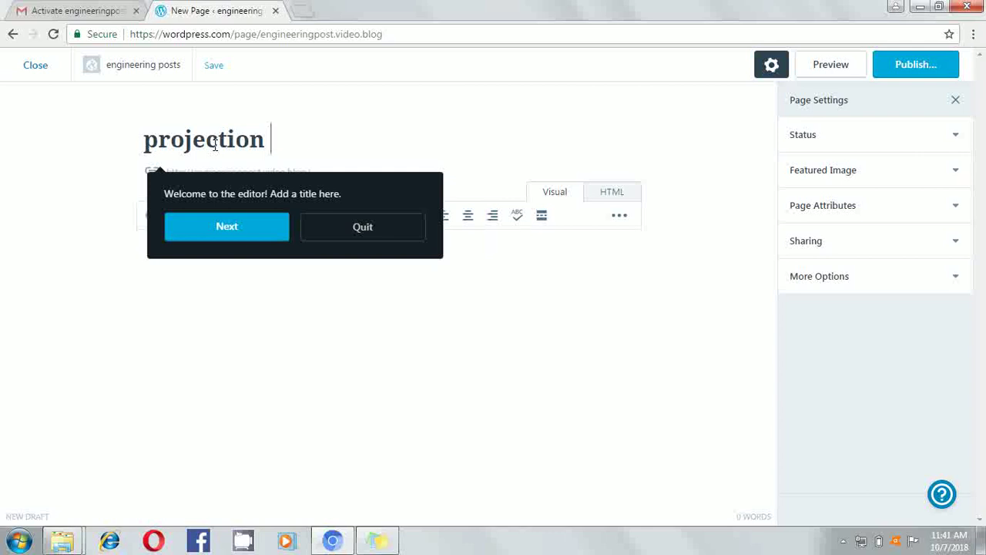
text( of line)
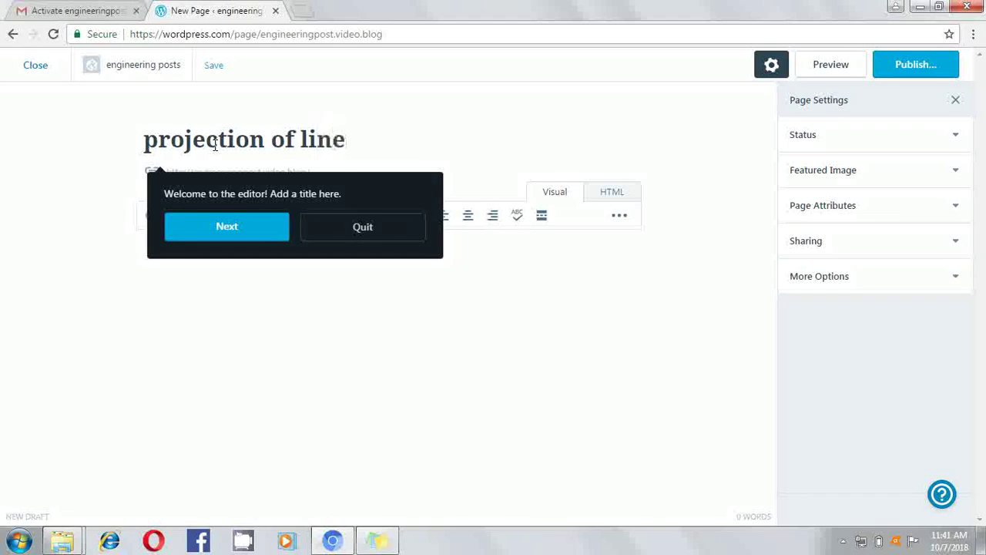
click(367, 232)
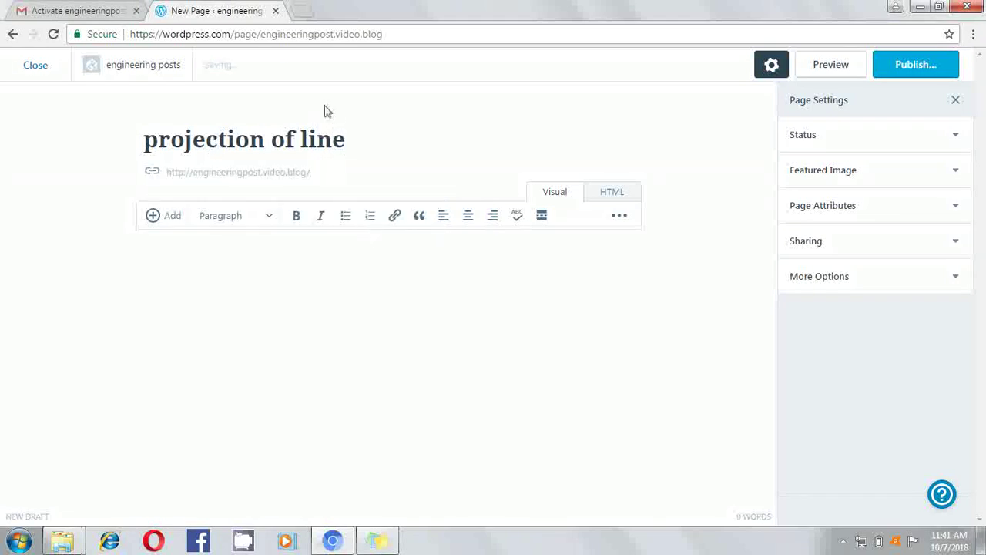
click(921, 7)
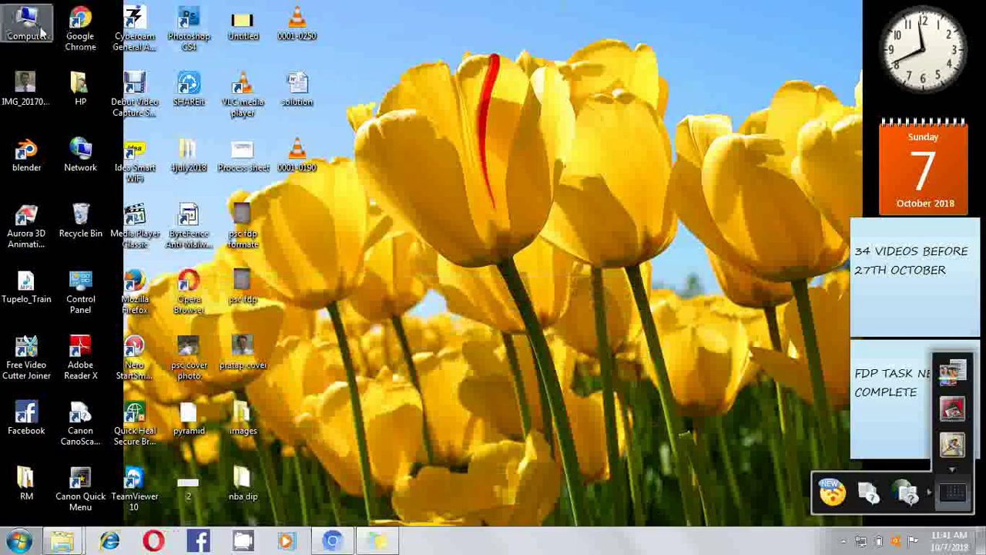
Find 'Projection of Line final' in E:\FE_EDG, then return to the Chrome page editor
double_click(42, 31)
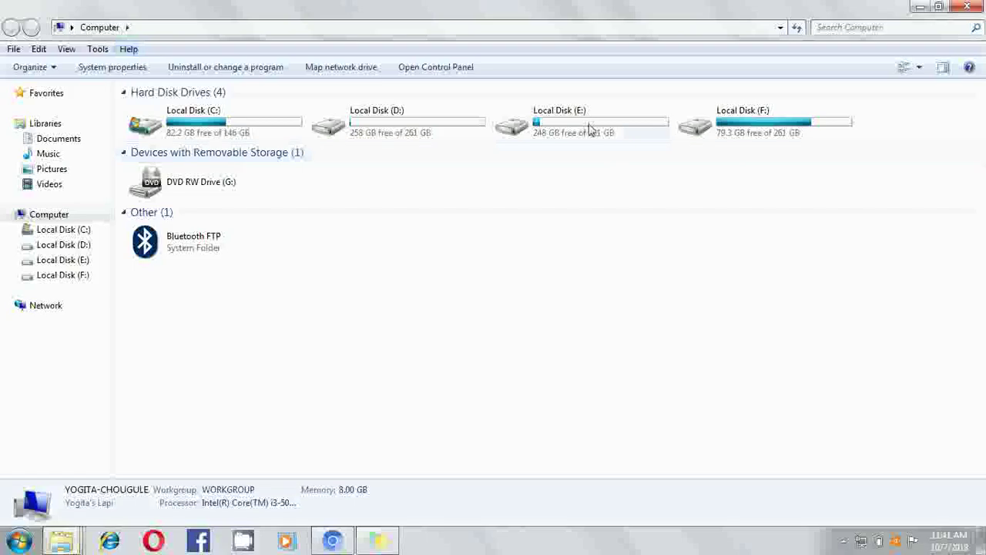
click(590, 128)
double_click(590, 128)
double_click(307, 136)
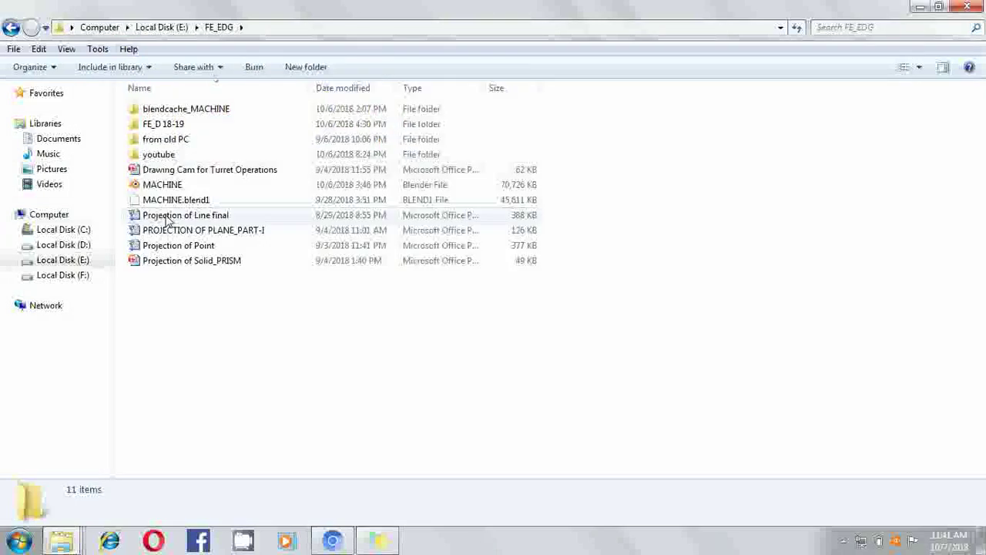
click(168, 218)
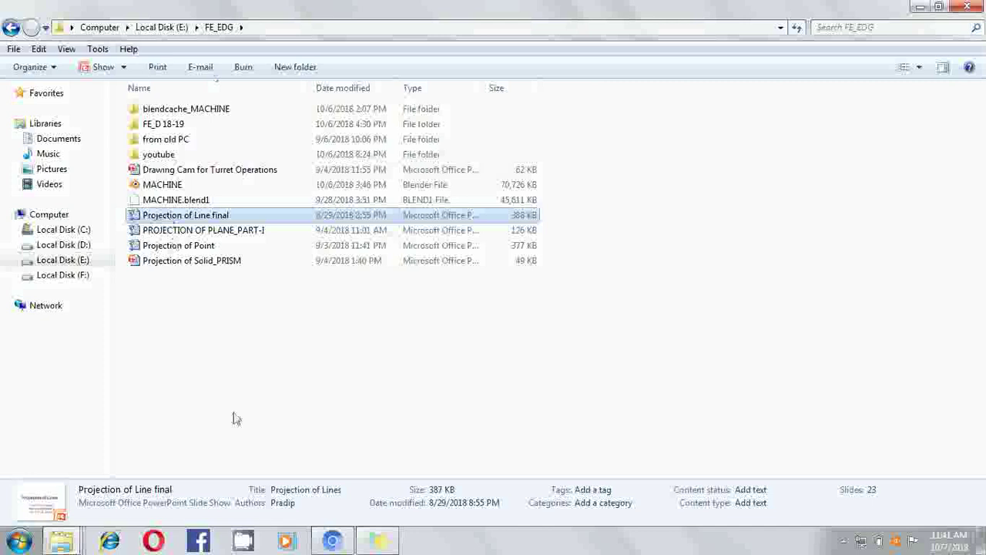
click(332, 542)
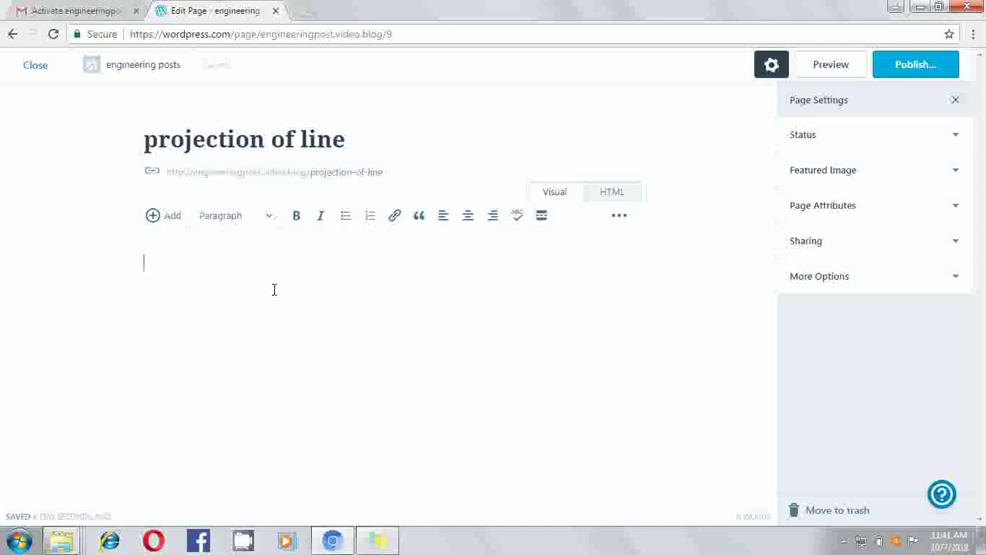
Upload E:\FE_EDG\Projection of Line final as a document and insert its link into the page
click(173, 219)
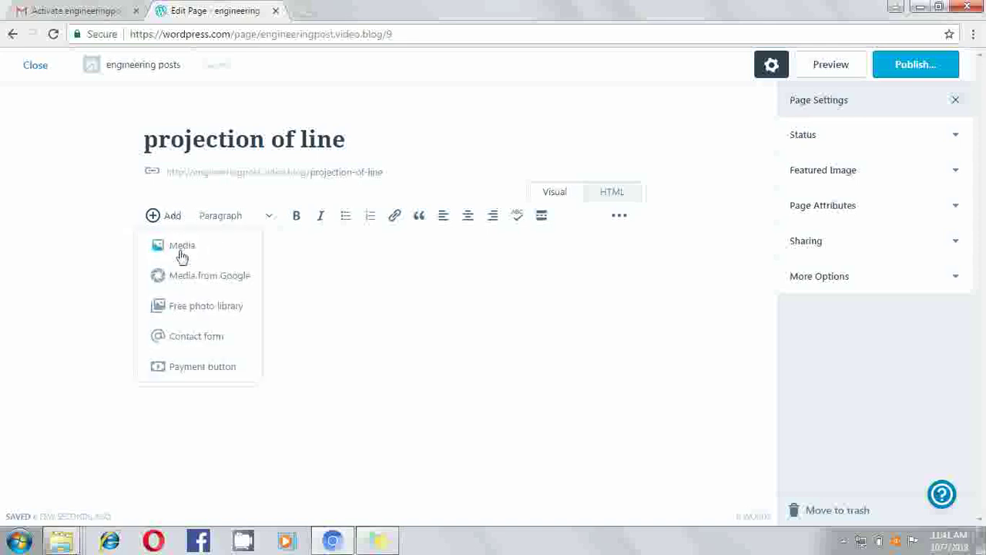
click(182, 246)
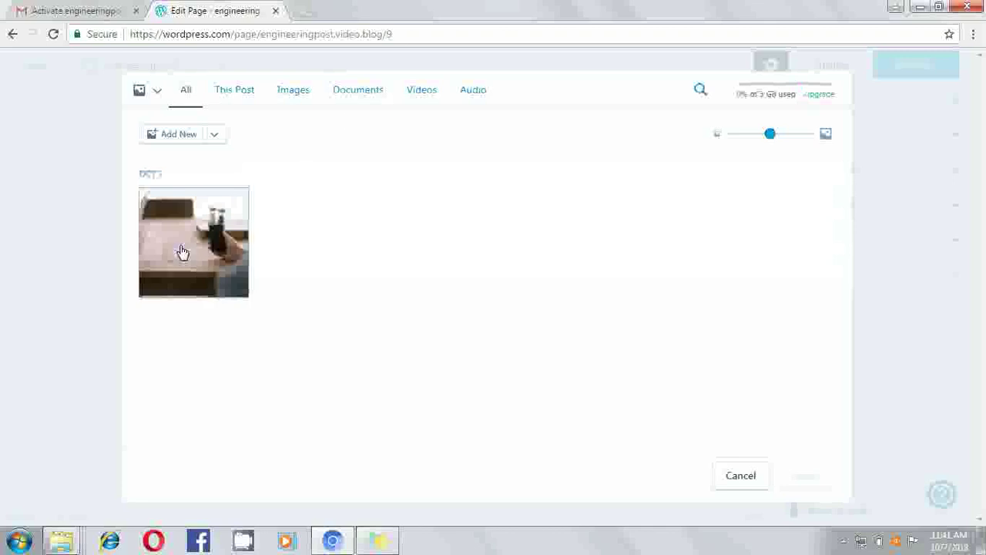
click(359, 91)
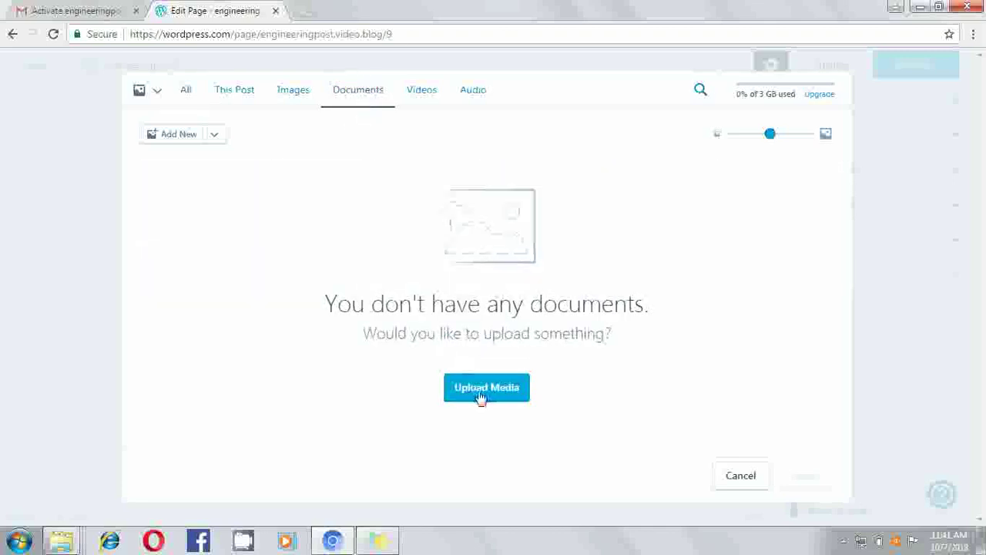
click(481, 396)
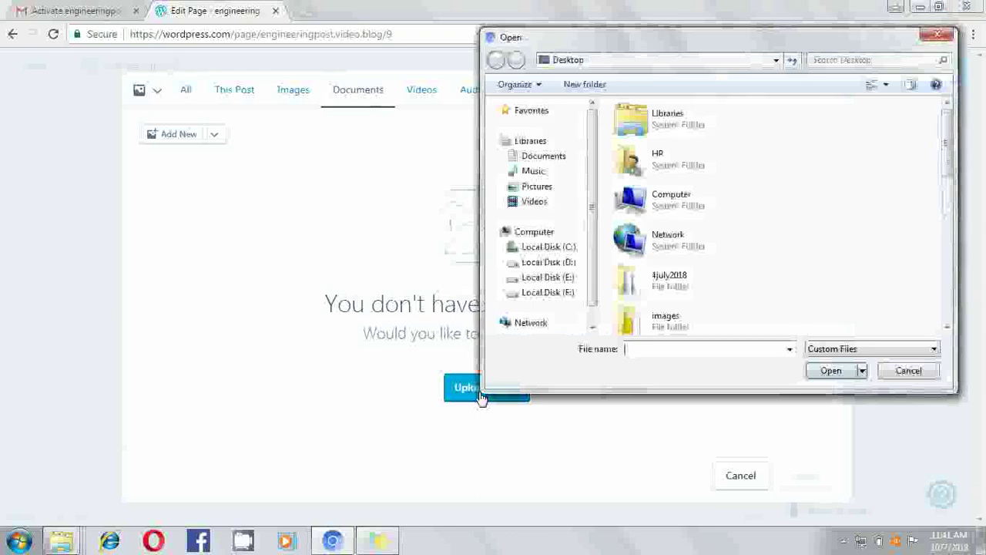
click(549, 276)
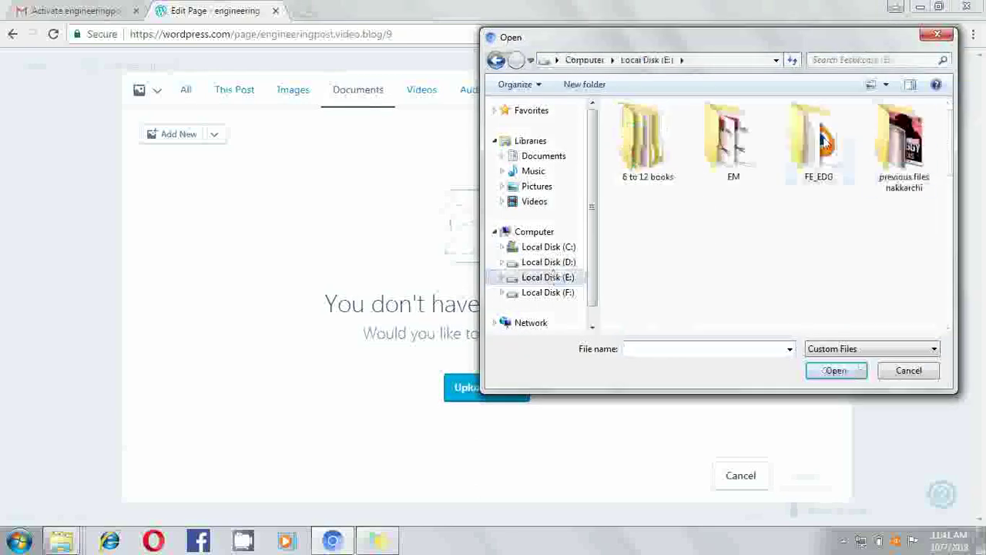
double_click(823, 144)
click(690, 203)
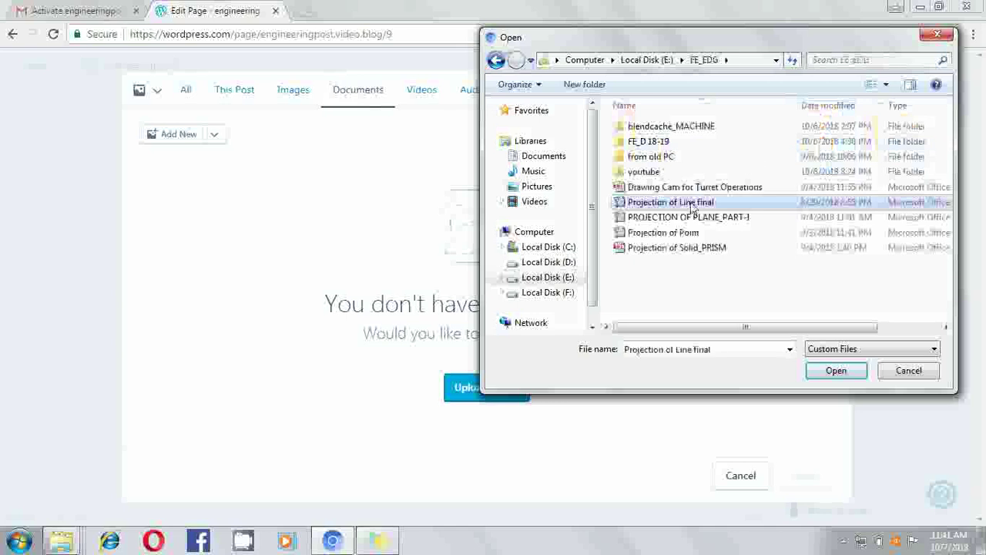
click(835, 371)
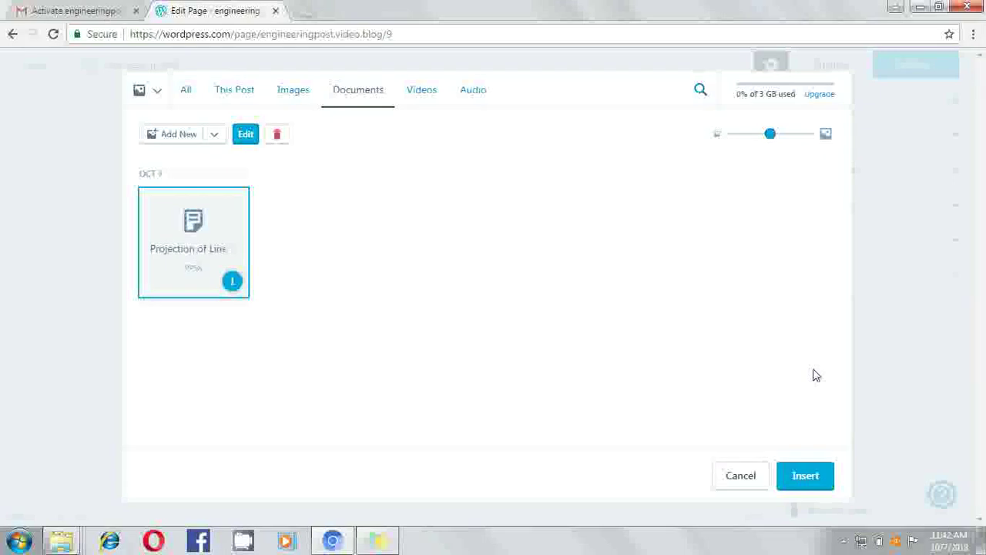
click(811, 479)
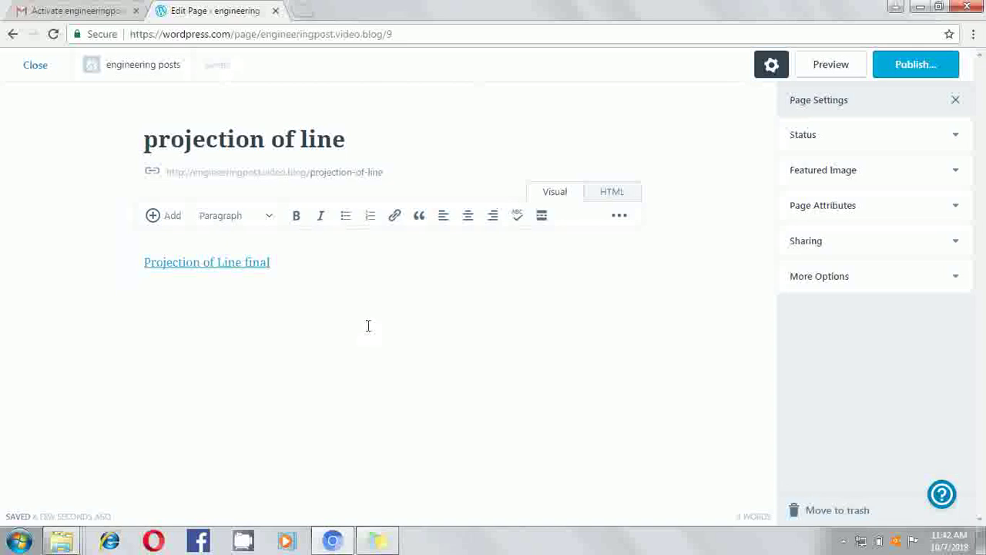
Publish the 'projection of line' page and confirm in the pre-publish panel
click(940, 73)
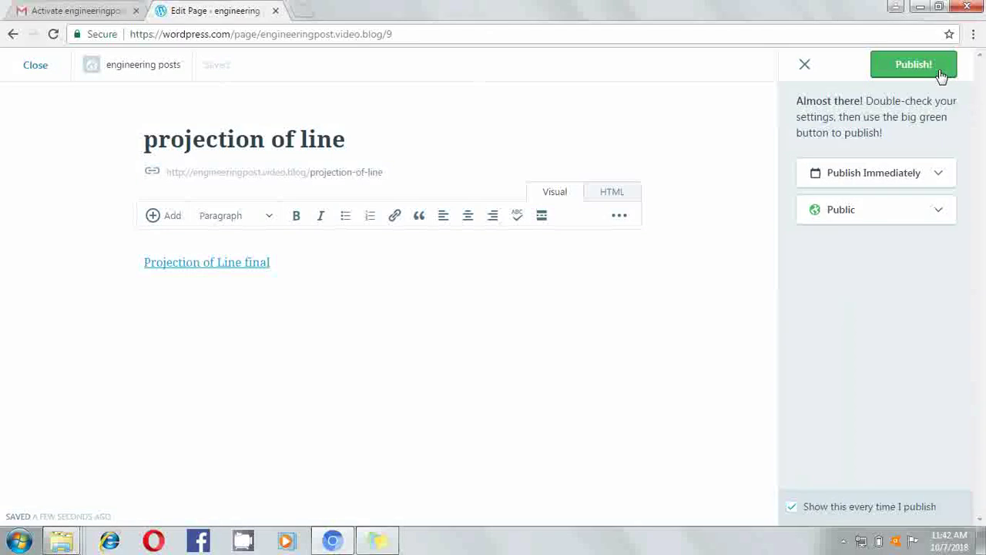
click(917, 68)
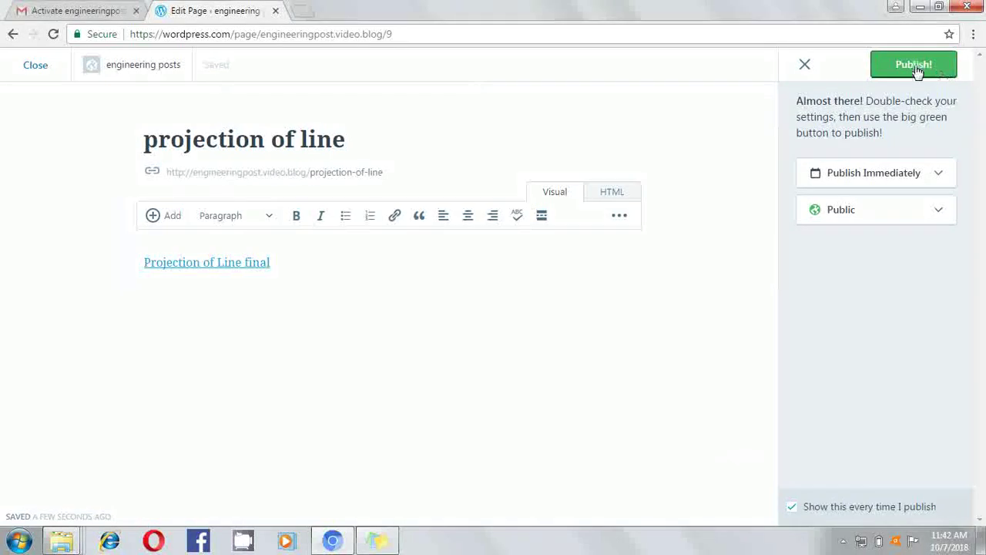
click(917, 68)
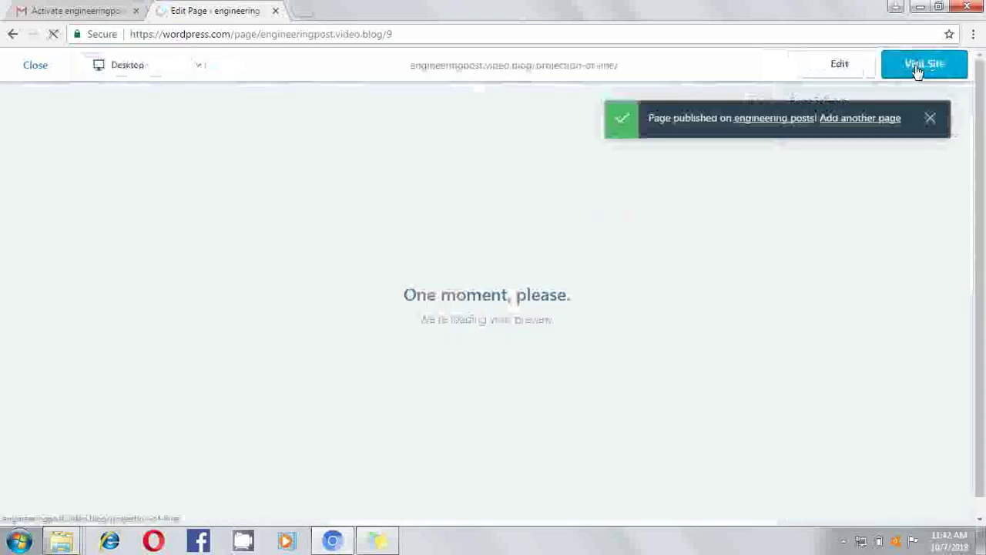
Return from the published-page preview to Site Pages and show the 'projection of line' page's actions
click(931, 120)
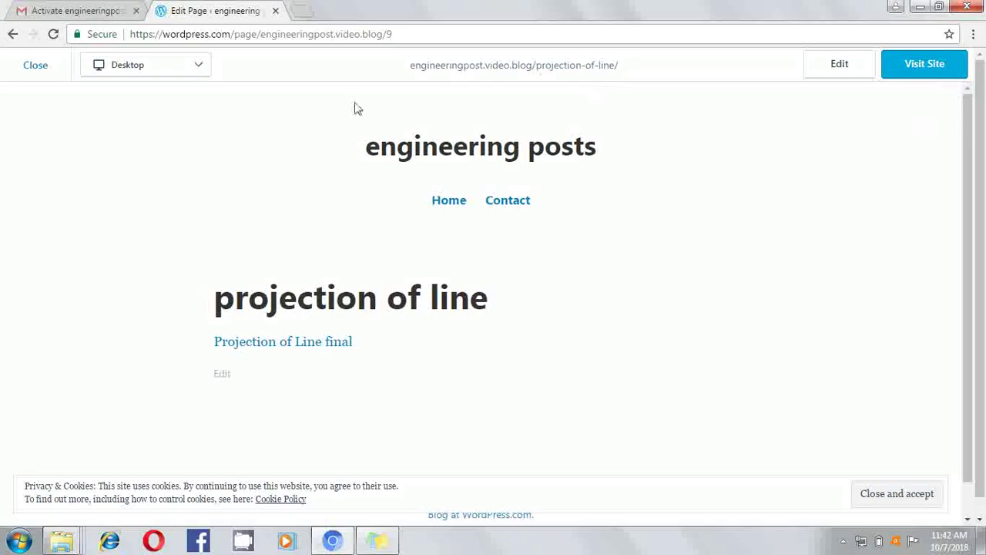
click(37, 64)
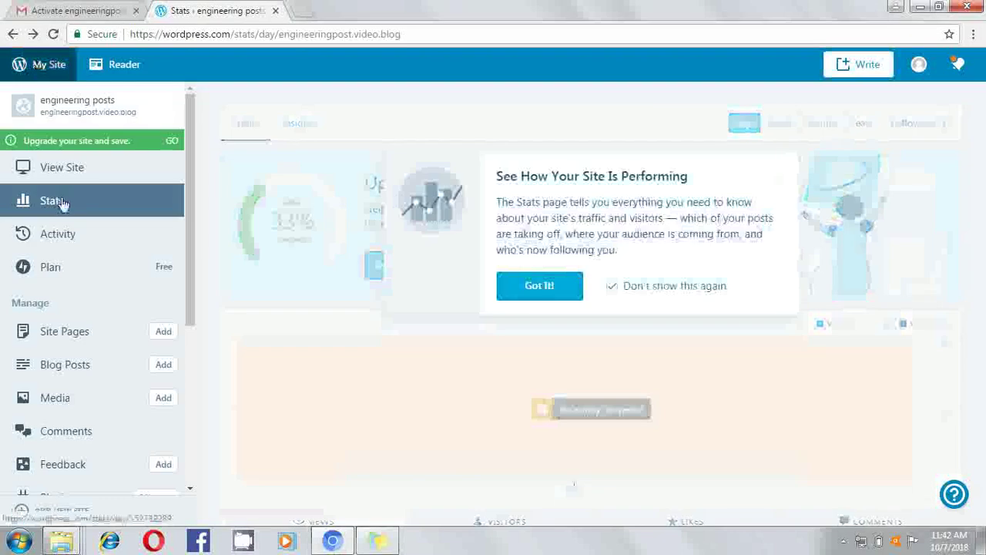
click(70, 338)
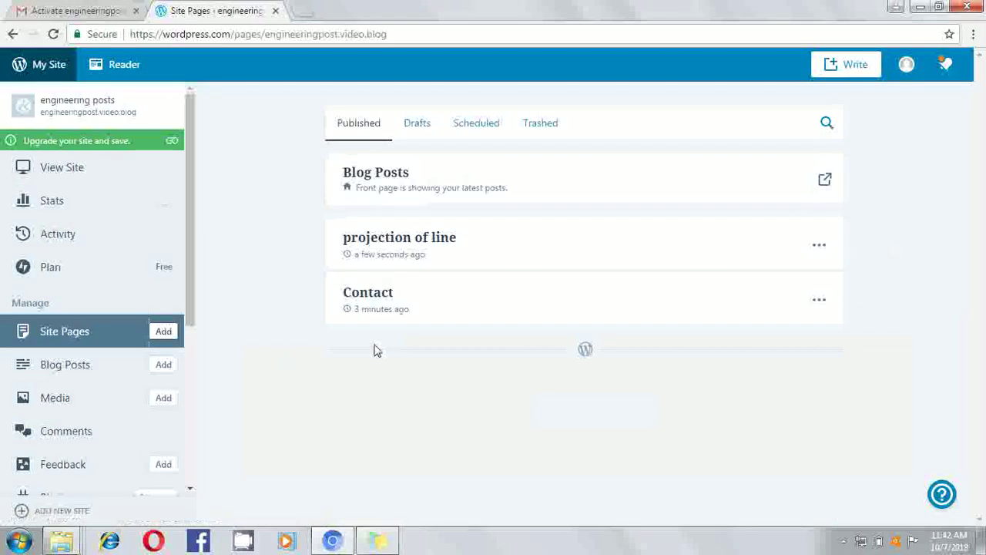
click(820, 248)
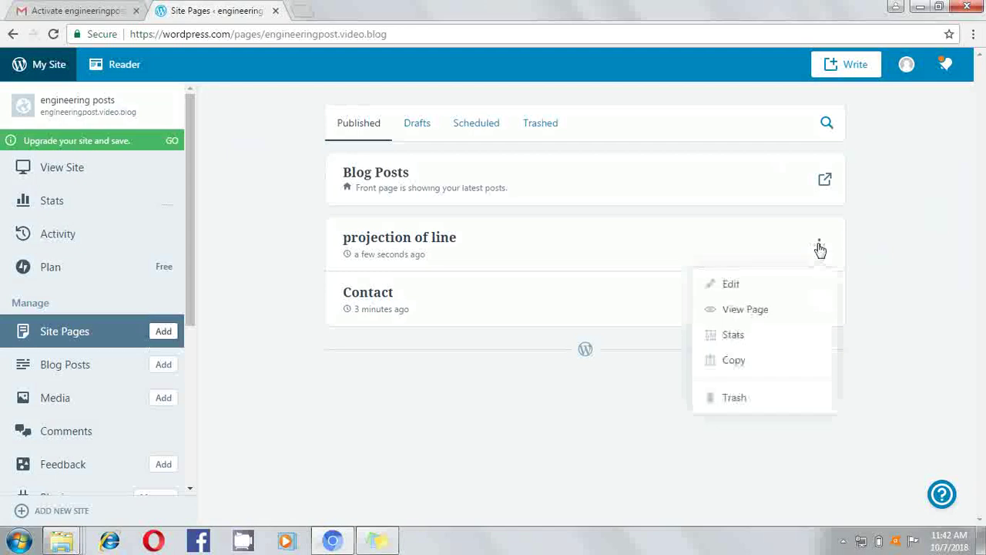
Tick Allow comments under Discussion for 'projection of line', update the page, and close the editor
click(734, 285)
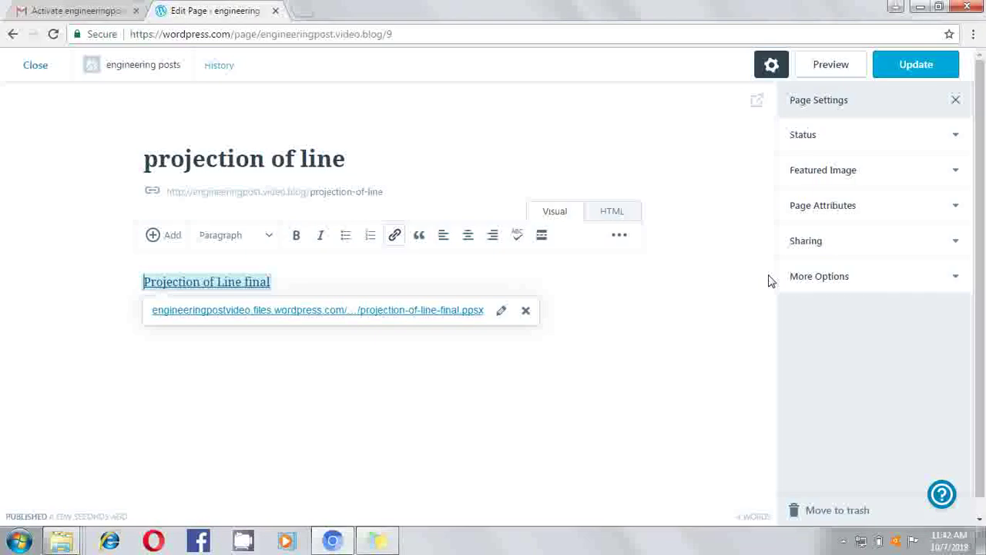
click(958, 279)
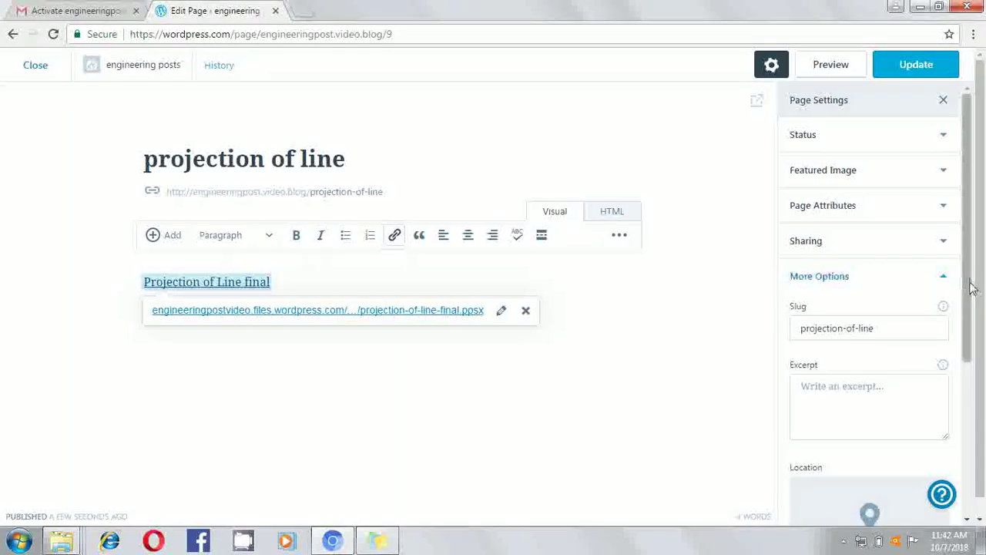
drag(972, 288, 970, 447)
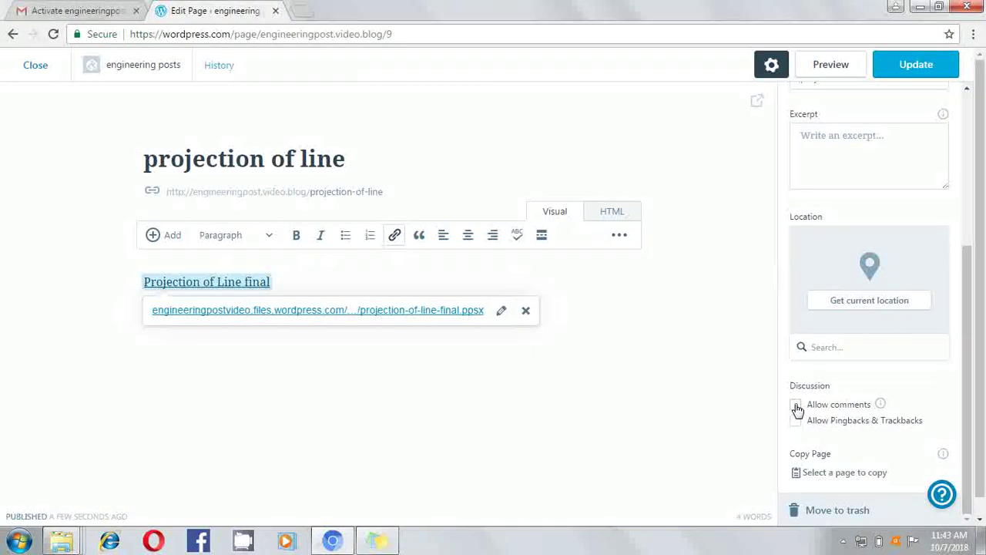
click(798, 410)
click(939, 73)
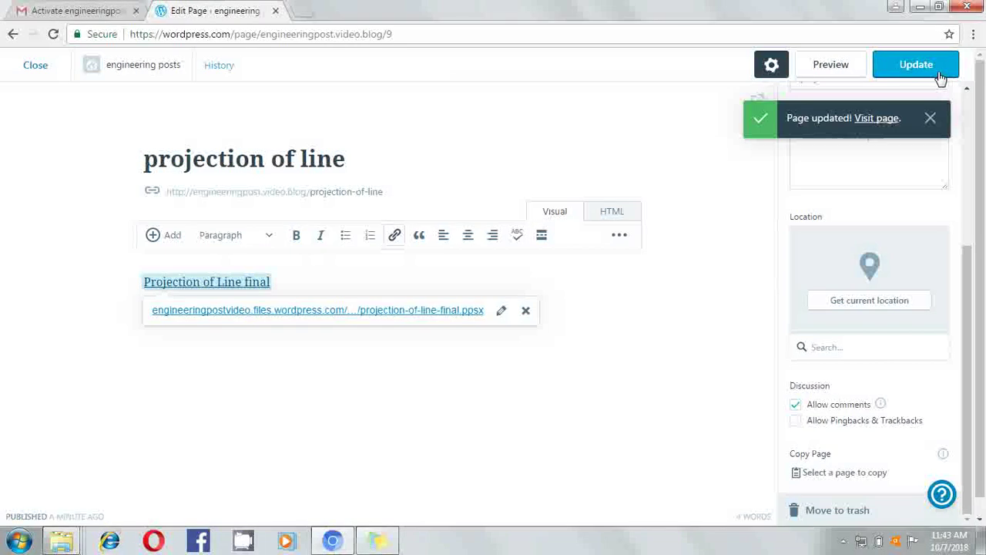
click(36, 66)
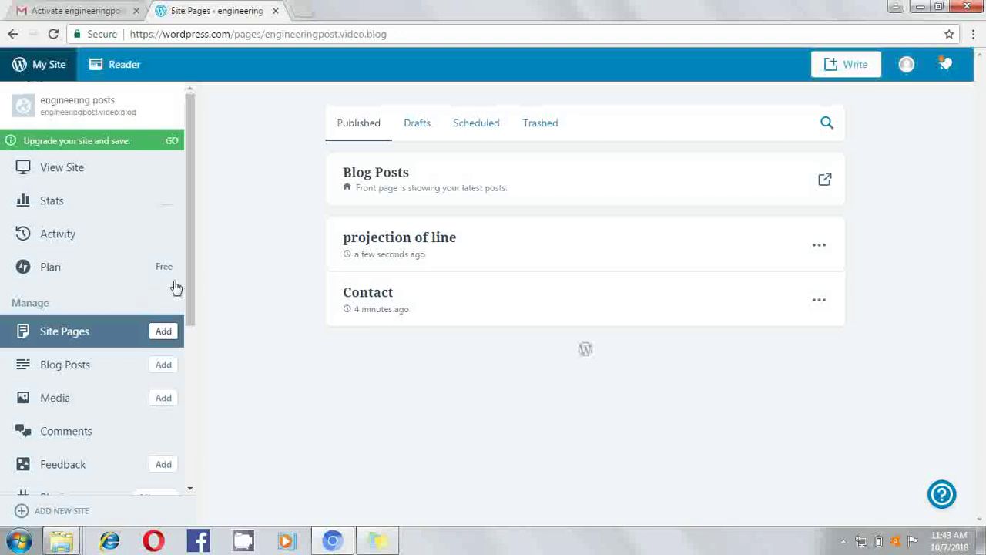
Launch the Customizer for engineering posts from the My Site sidebar
drag(191, 285, 194, 422)
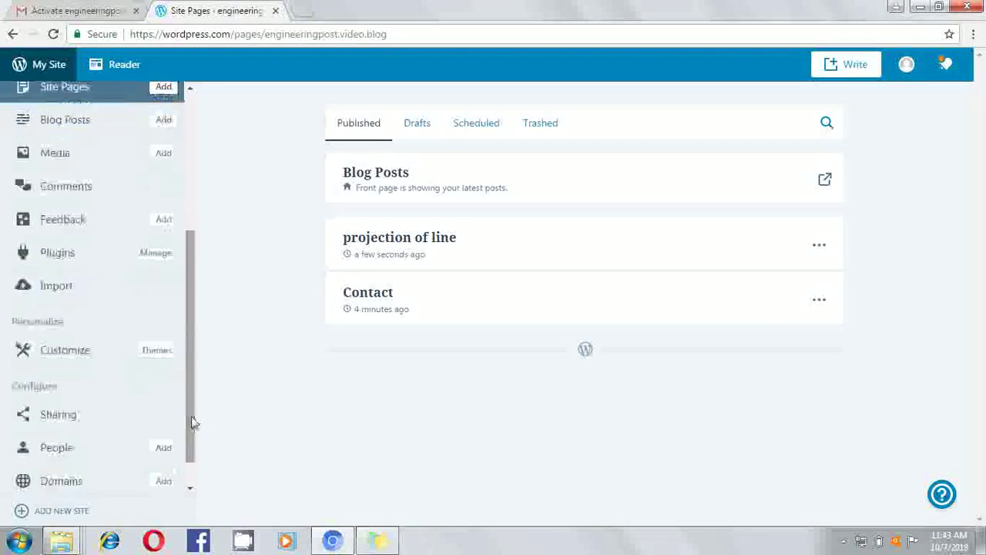
click(80, 360)
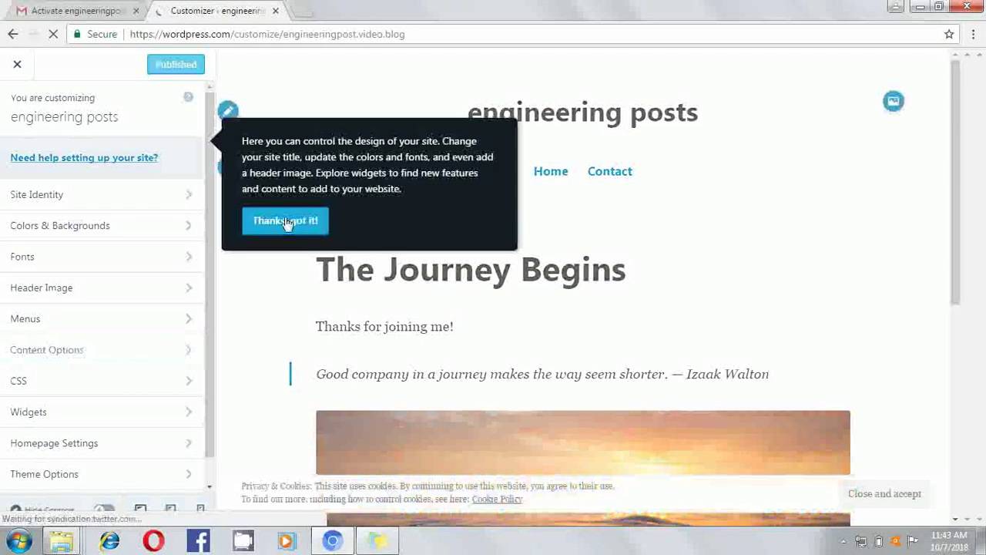
Abandon a new menu, open the Primary menu (Home, Contact), and list pages available to add
click(286, 222)
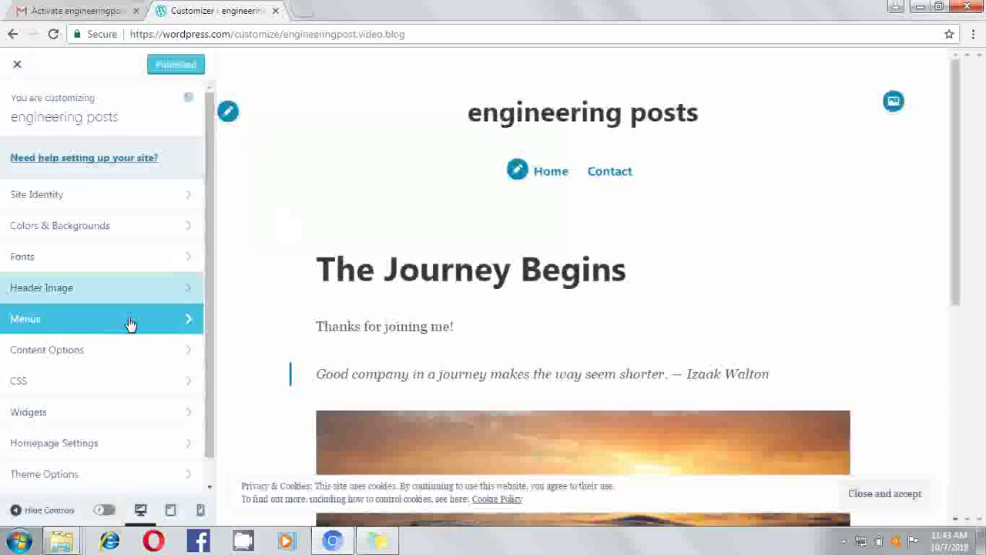
click(131, 324)
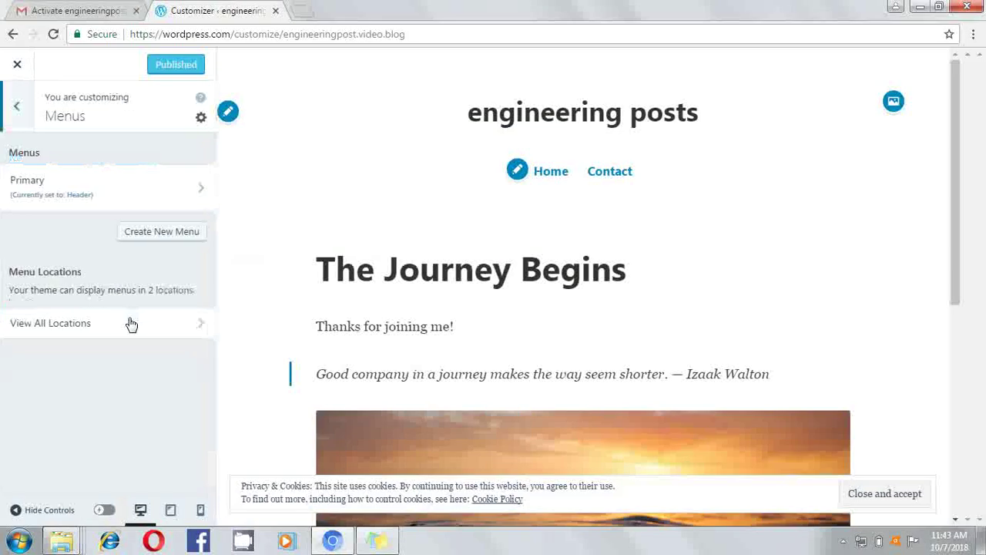
click(164, 232)
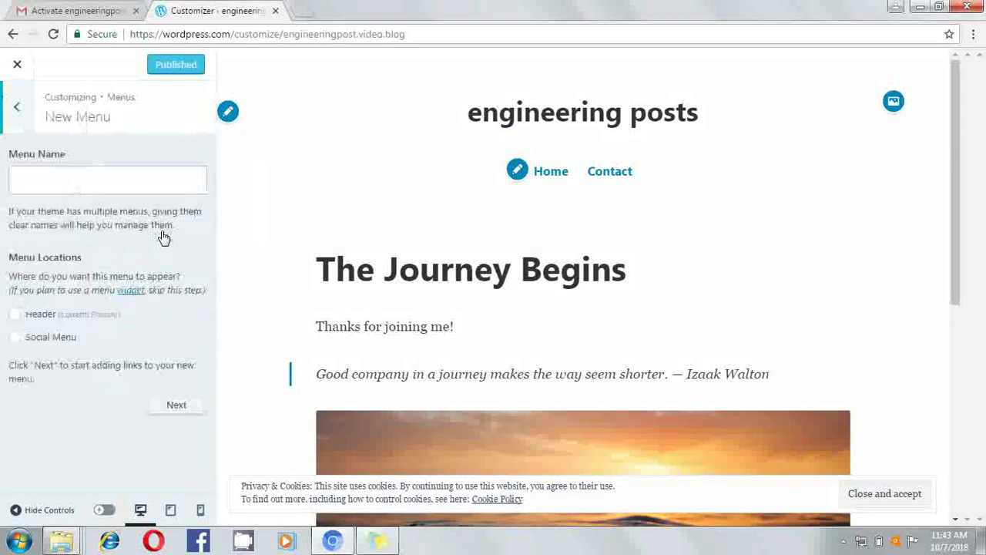
click(178, 411)
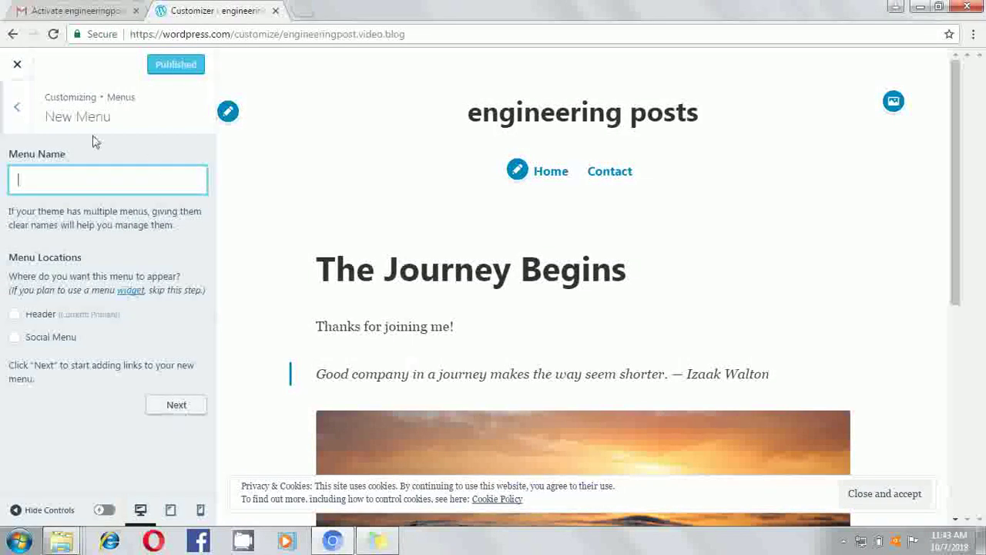
click(21, 108)
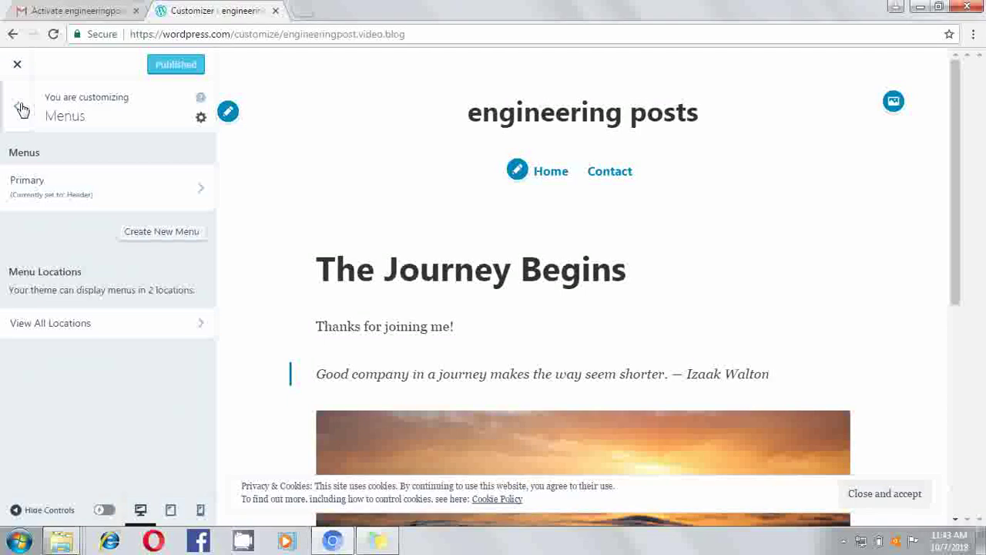
click(43, 199)
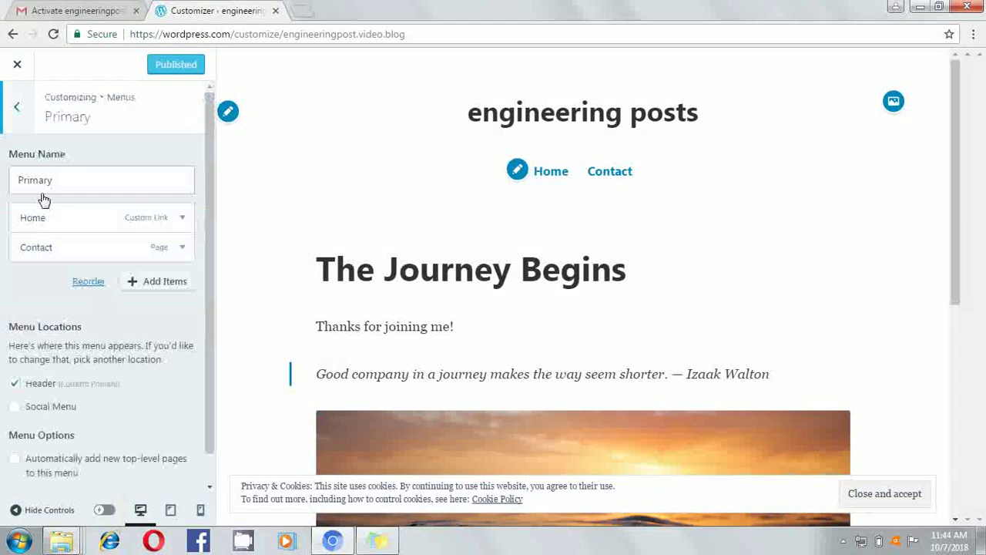
click(156, 287)
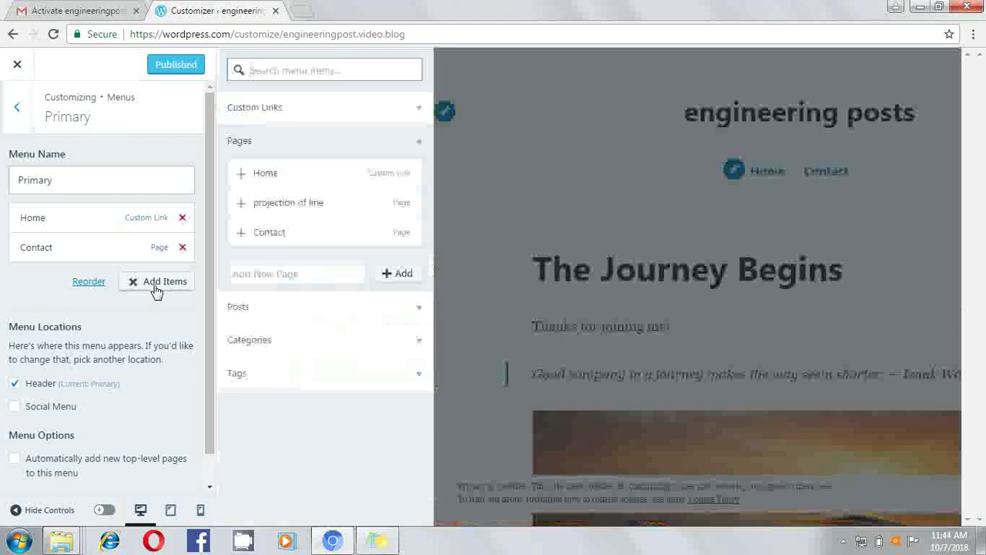
Add 'projection of line' to the Primary menu, publish, and open the page from the header link
click(306, 213)
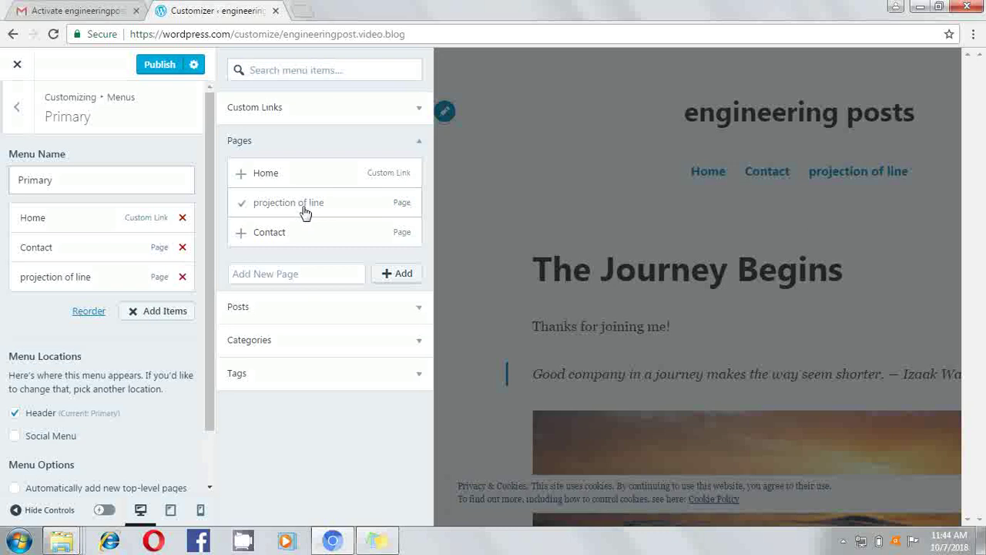
click(391, 282)
click(392, 282)
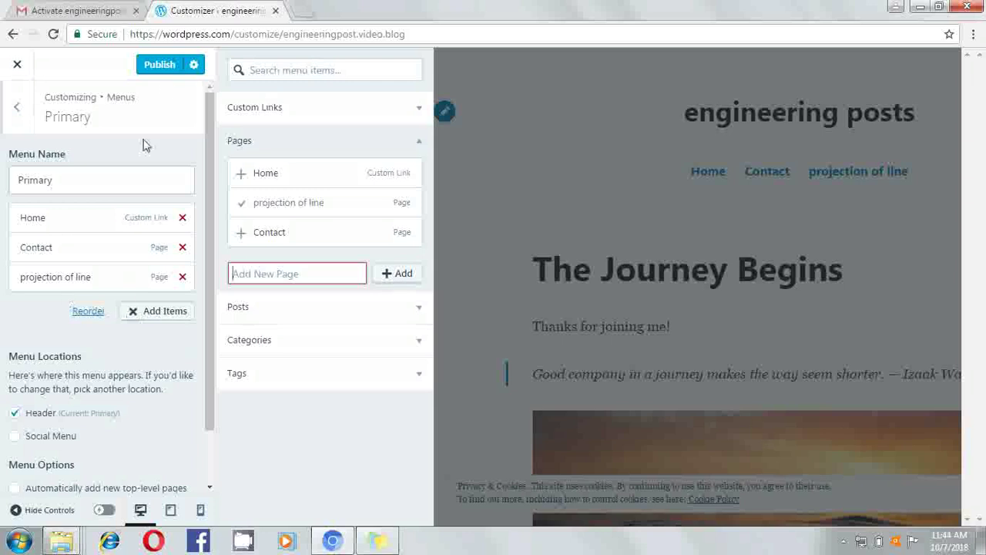
click(160, 65)
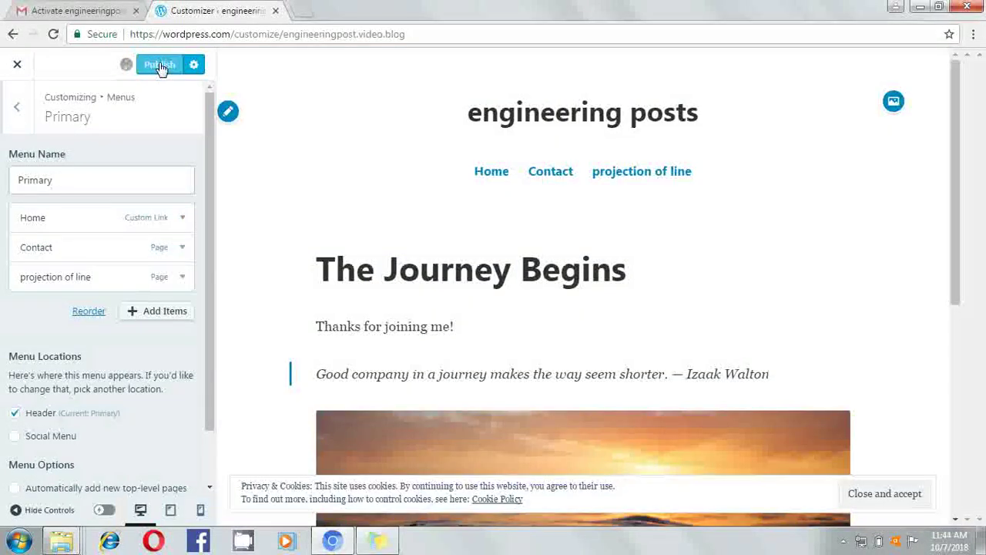
click(638, 193)
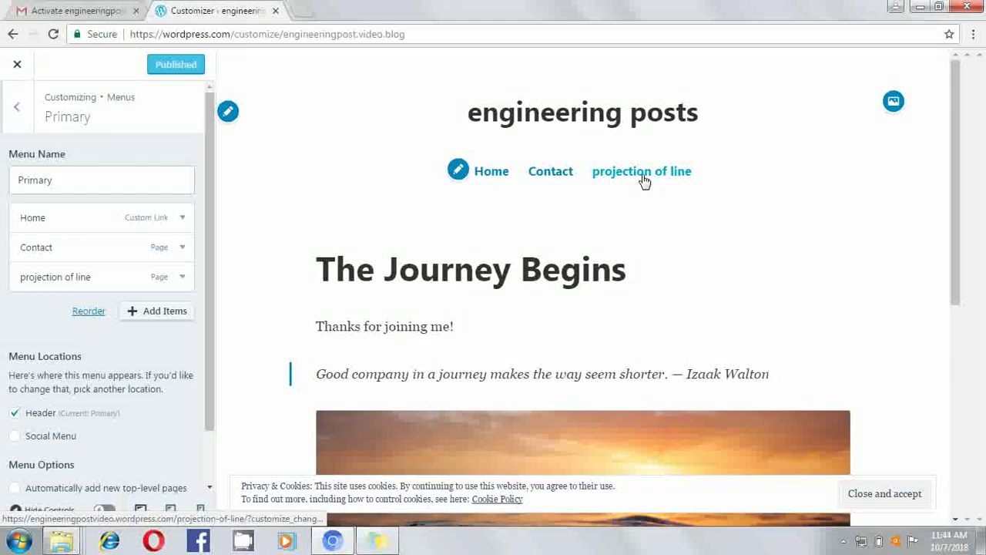
click(645, 179)
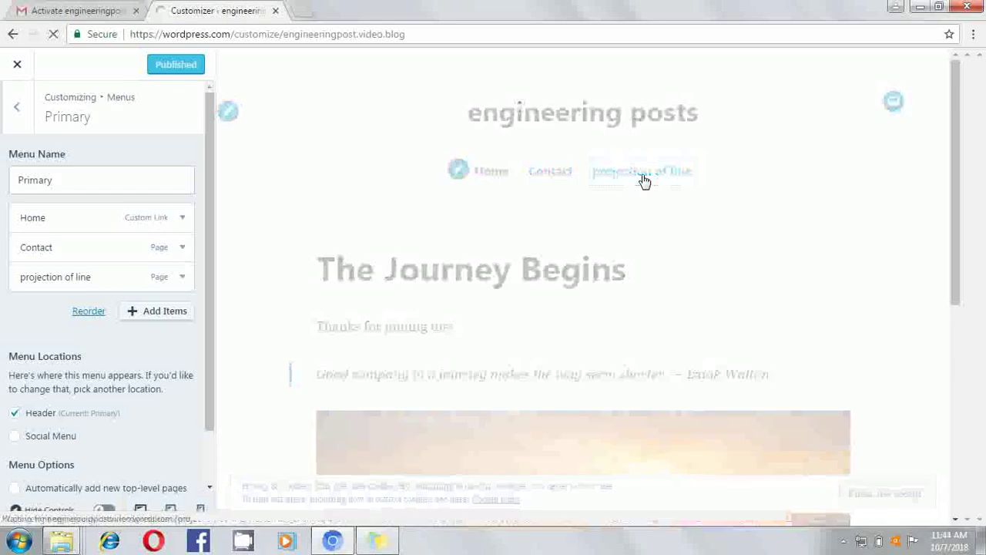